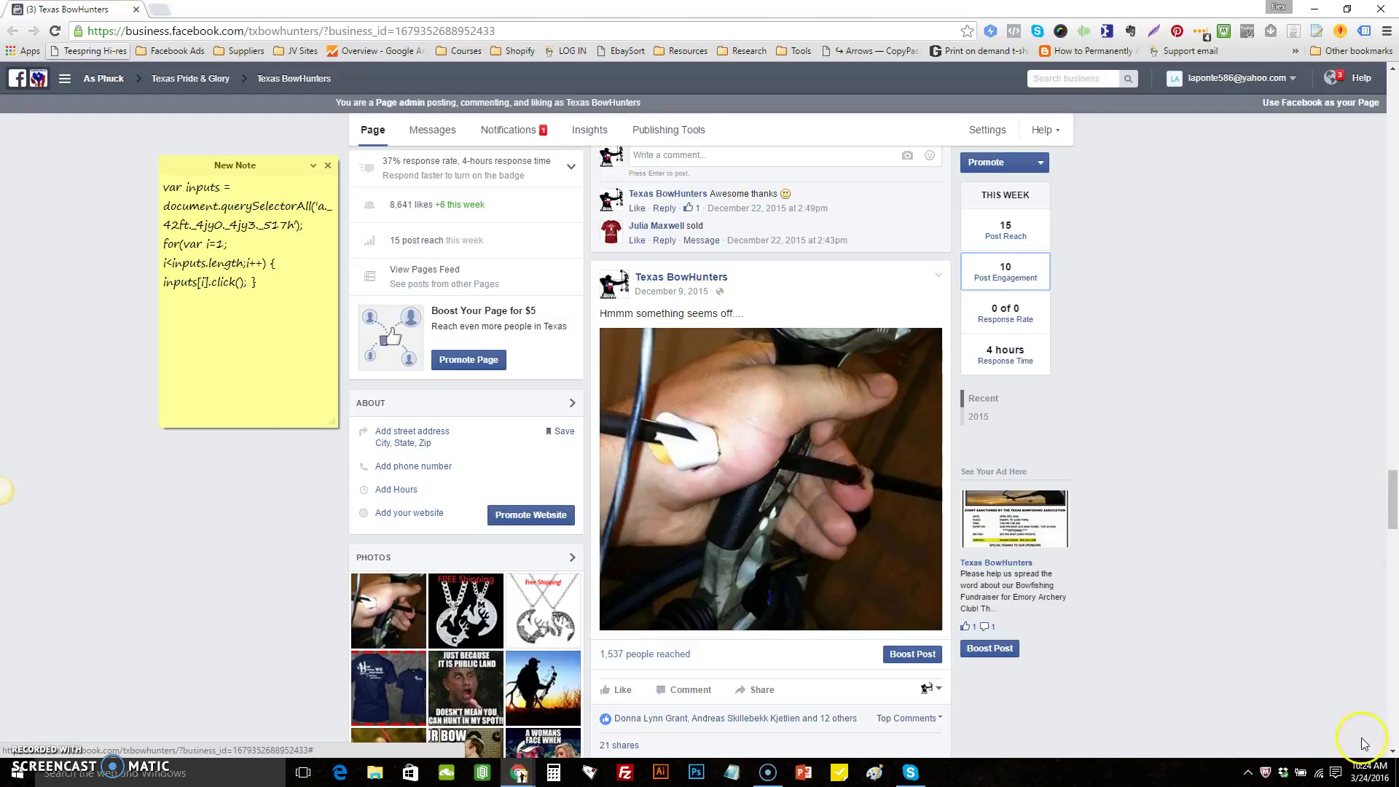
Scroll the Texas BowHunters timeline down to the FREE Shipping necklace post and its likes line.
{"action": "left_click", "coordinate": [1392, 752]}
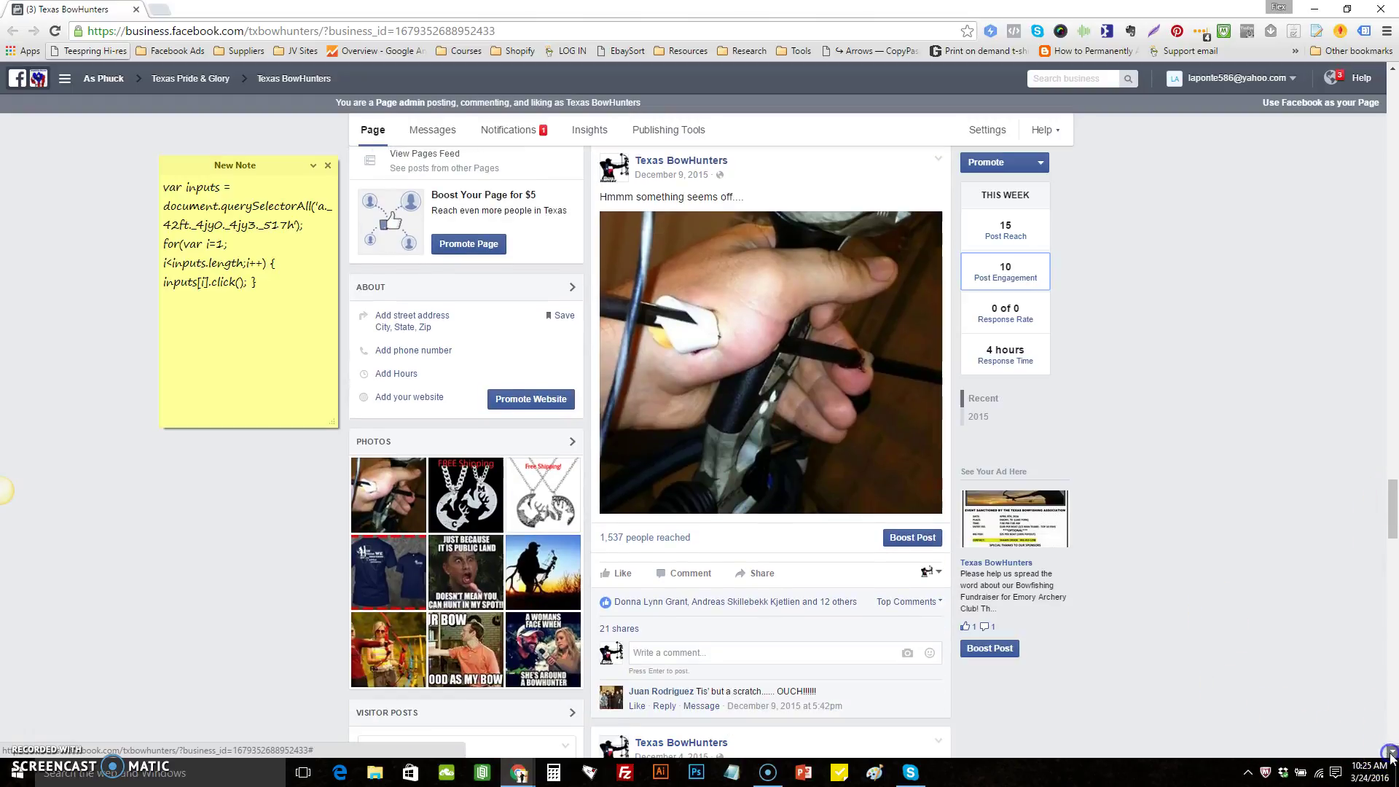
{"action": "left_click", "coordinate": [1391, 753]}
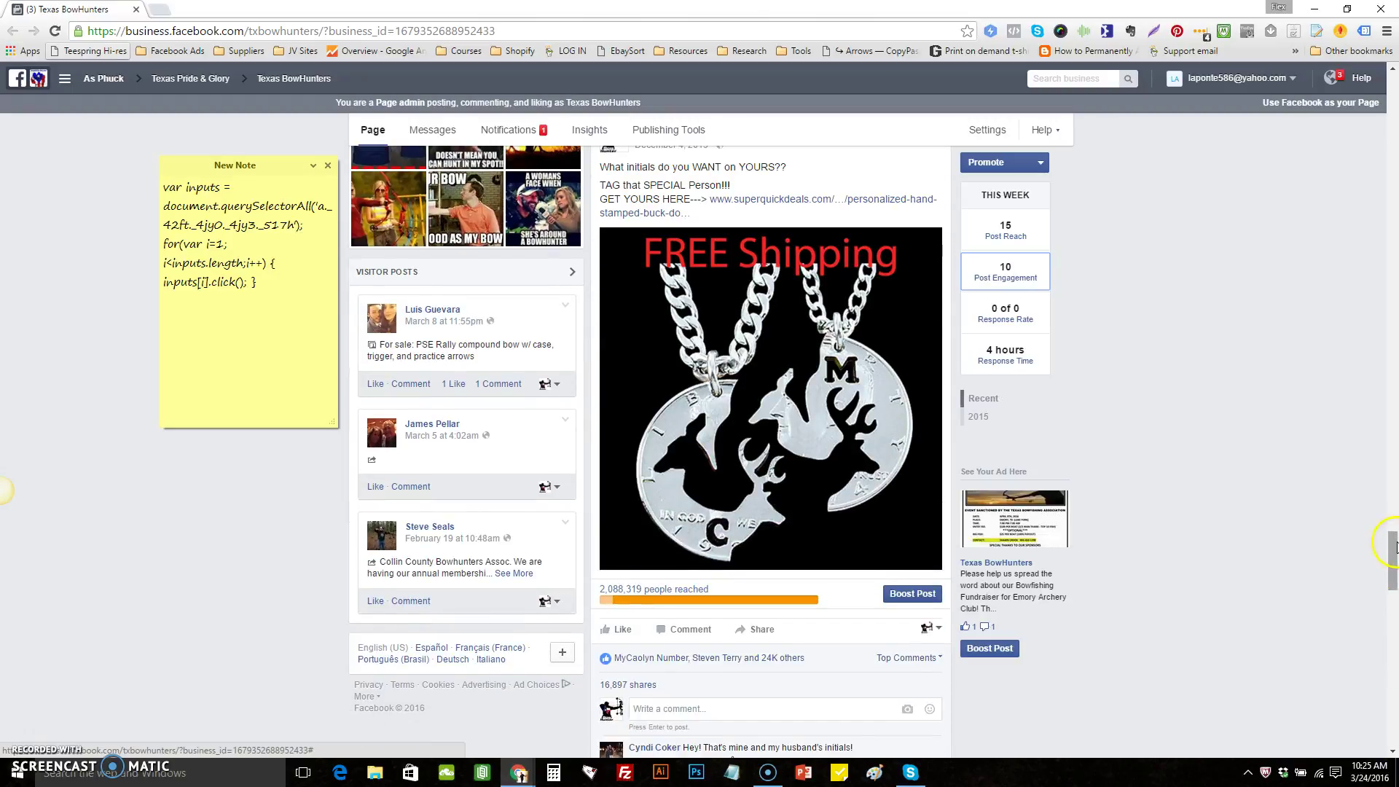
{"action": "left_click_drag", "start_coordinate": [1391, 544], "coordinate": [1270, 580]}
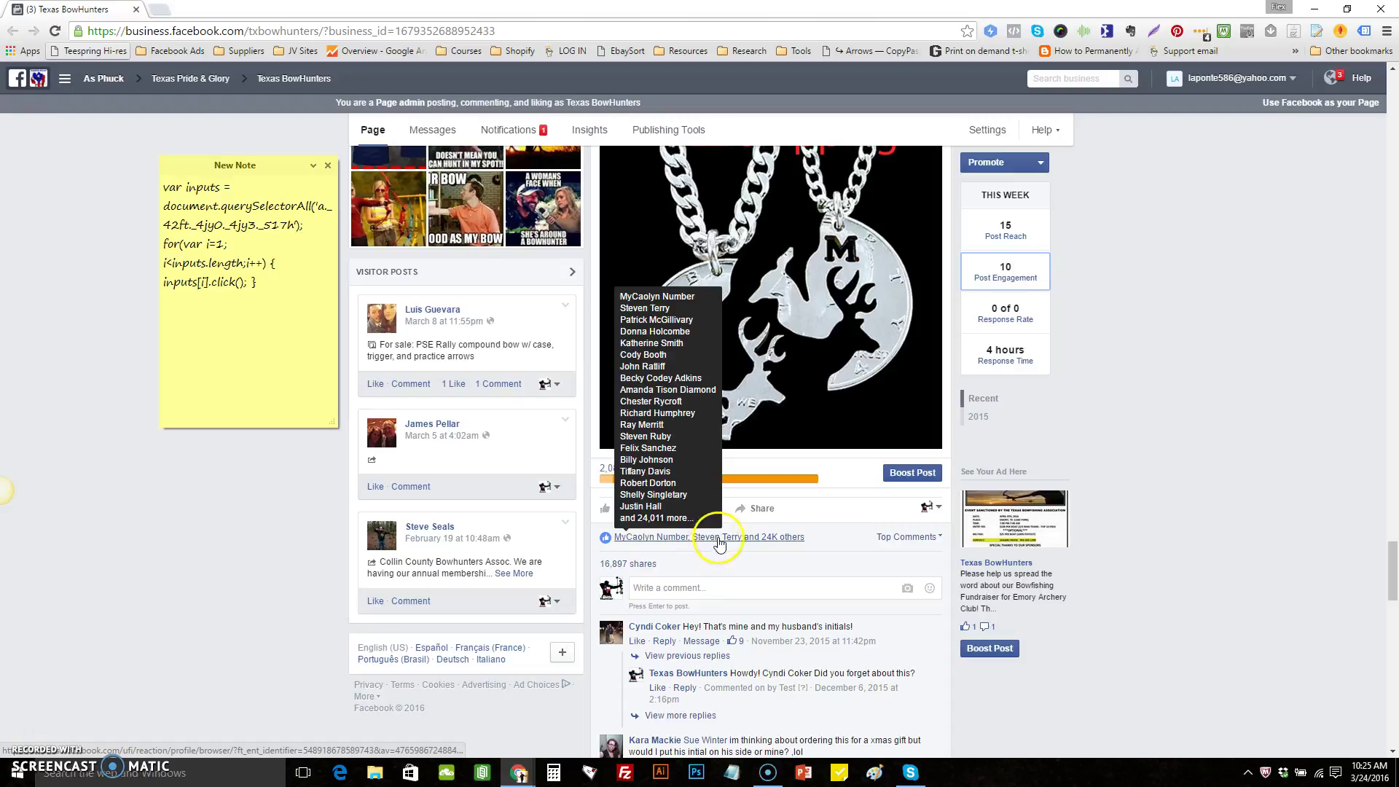
Open the necklace post's likers list and load the first extra batch of likers.
{"action": "left_click", "coordinate": [676, 537]}
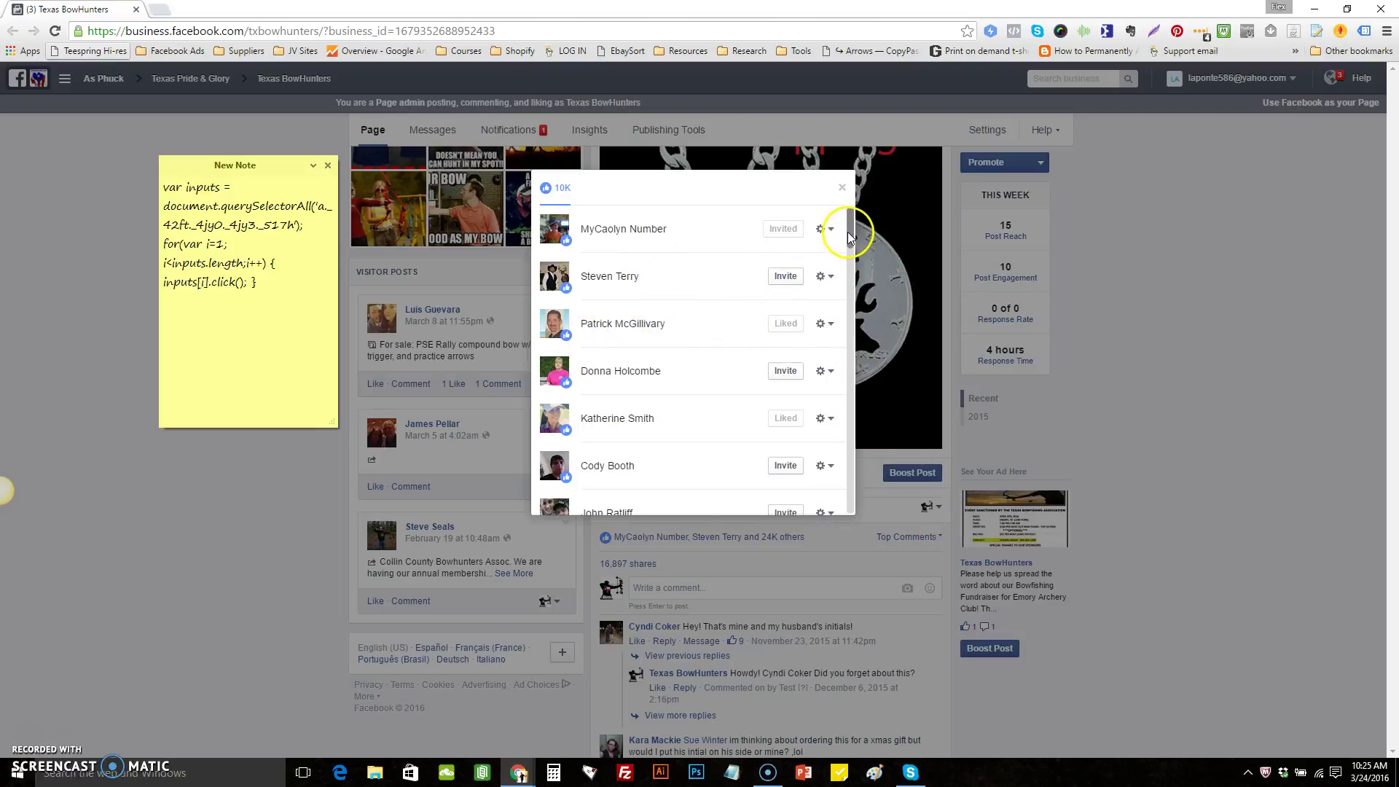
{"action": "left_click_drag", "start_coordinate": [848, 233], "coordinate": [851, 326]}
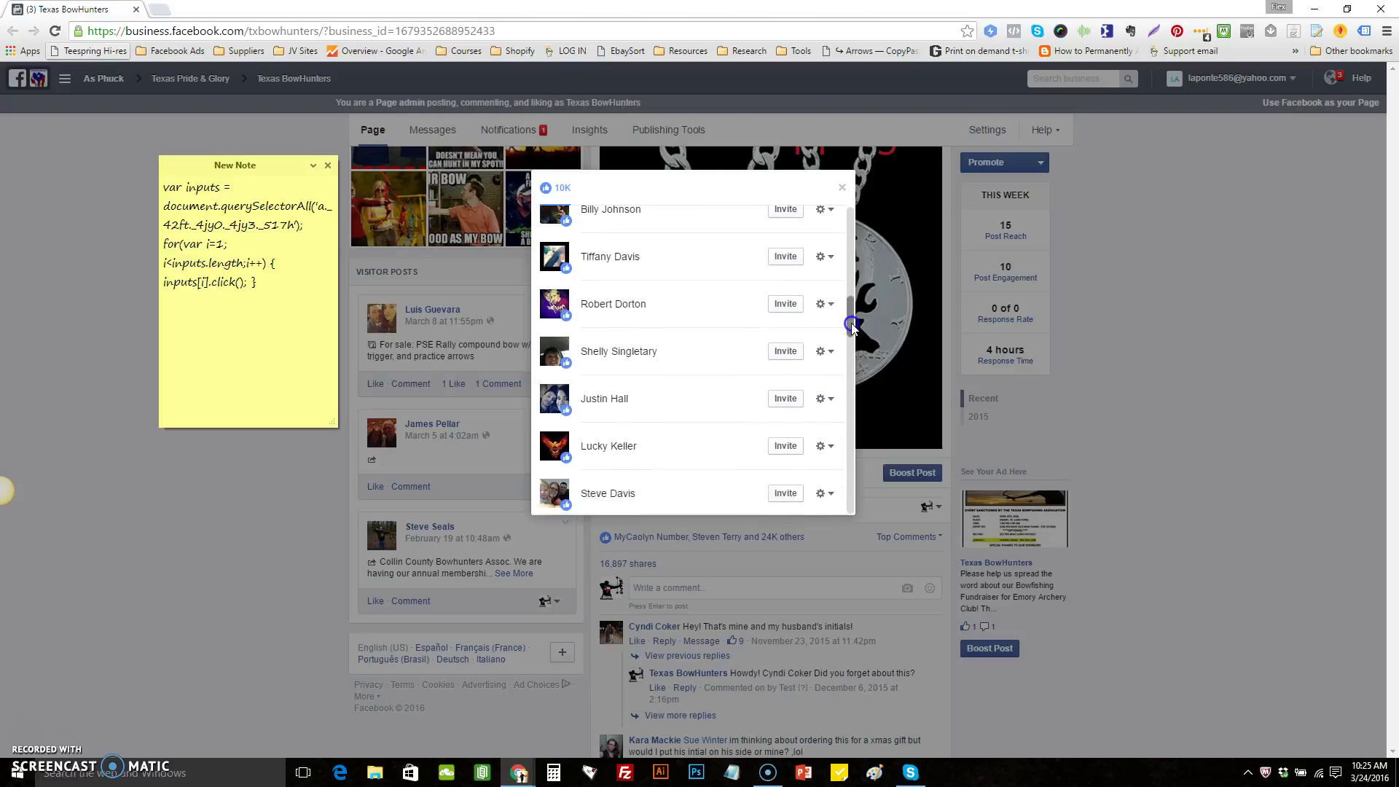
{"action": "left_click", "coordinate": [783, 306]}
{"action": "left_click_drag", "start_coordinate": [852, 311], "coordinate": [843, 514]}
{"action": "left_click", "coordinate": [701, 492]}
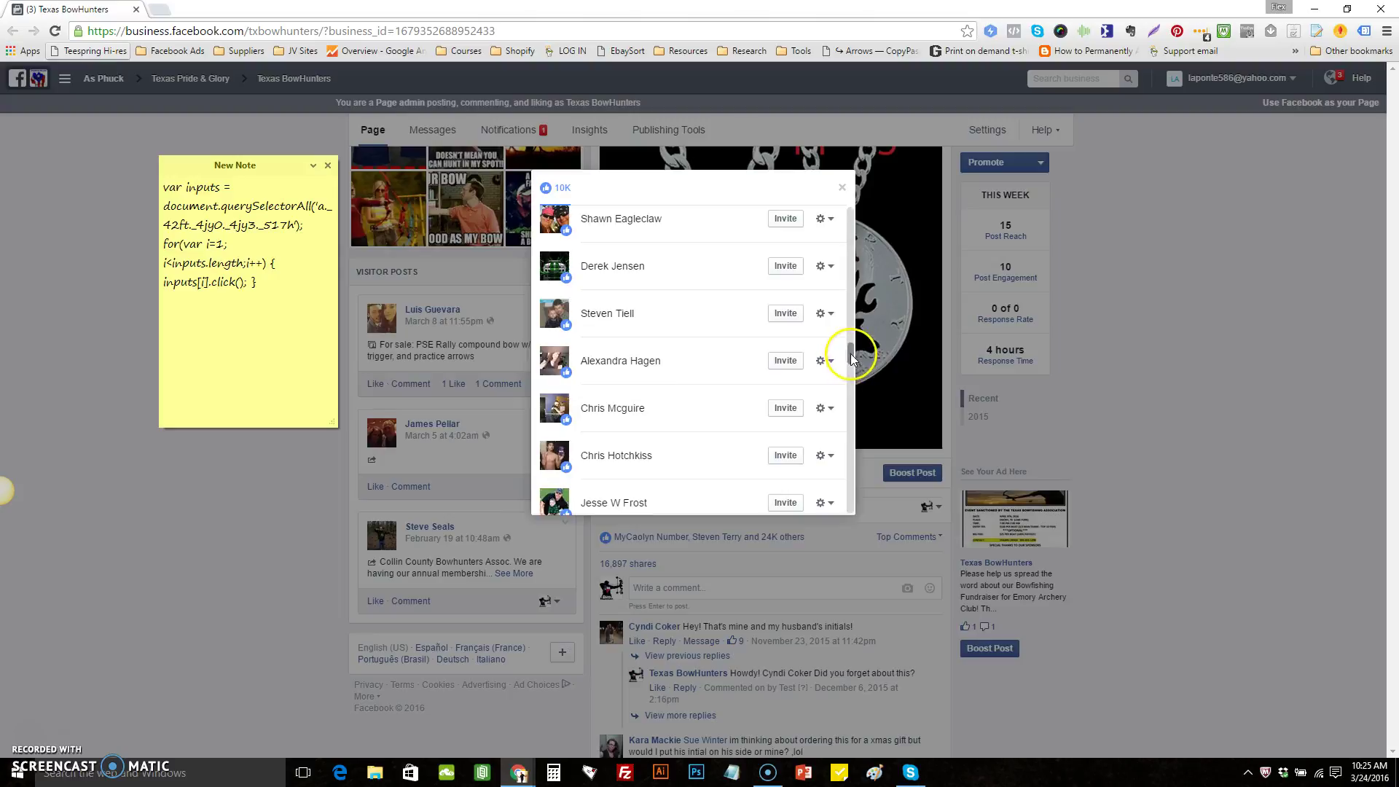
{"action": "left_click_drag", "start_coordinate": [852, 356], "coordinate": [840, 514]}
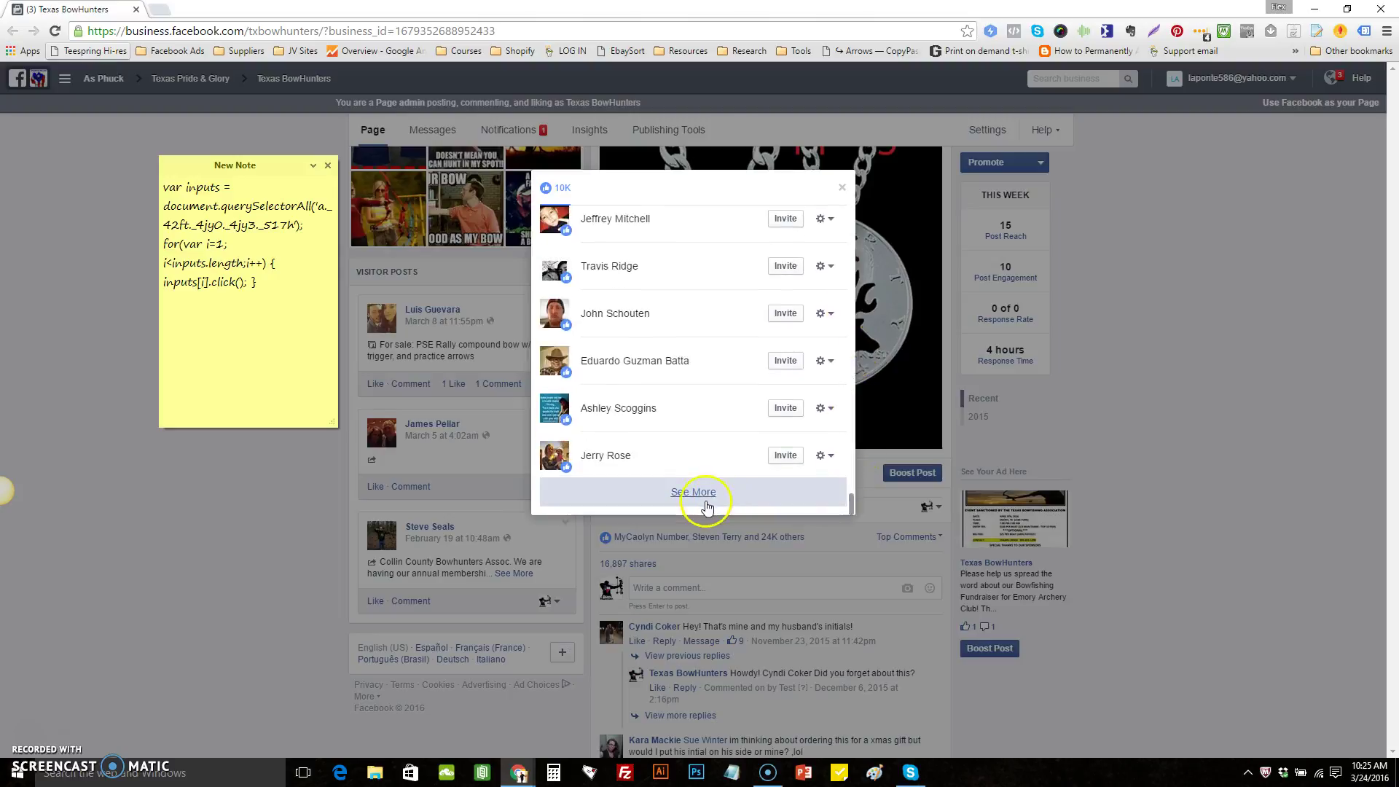
{"action": "left_click", "coordinate": [700, 492]}
{"action": "mouse_move", "coordinate": [851, 407]}
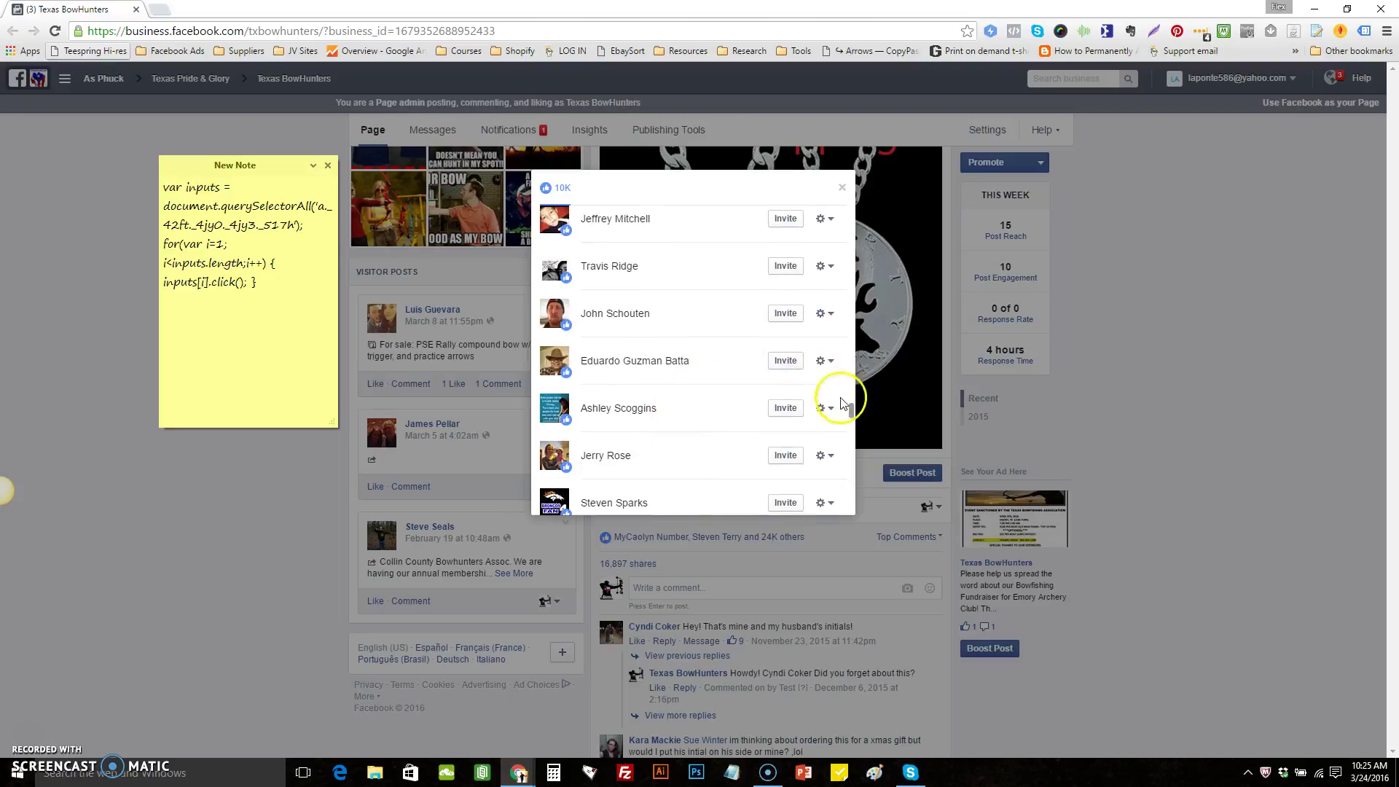
{"action": "left_click_drag", "start_coordinate": [851, 414], "coordinate": [845, 574]}
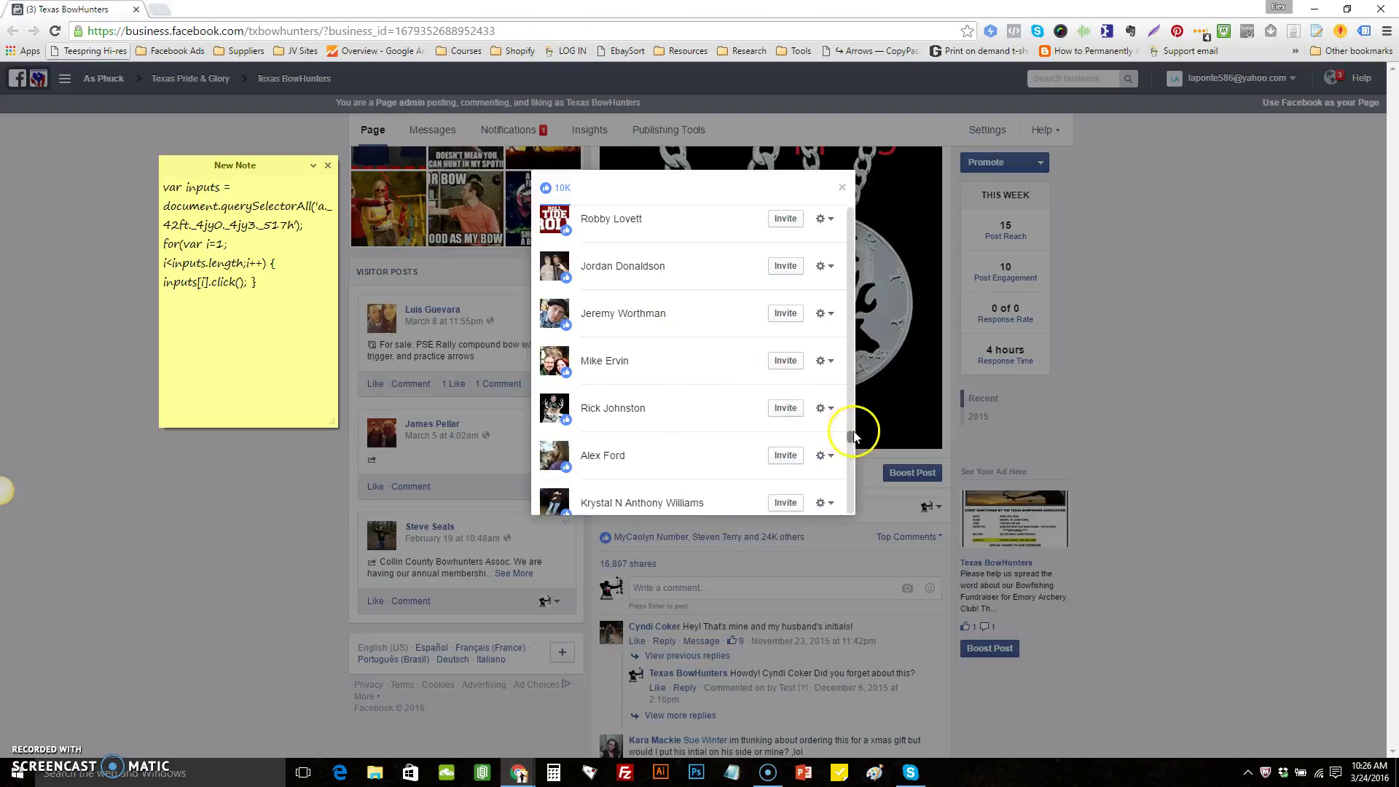
Keep loading more likers until the list reaches its See More button.
{"action": "left_click_drag", "start_coordinate": [854, 438], "coordinate": [850, 568]}
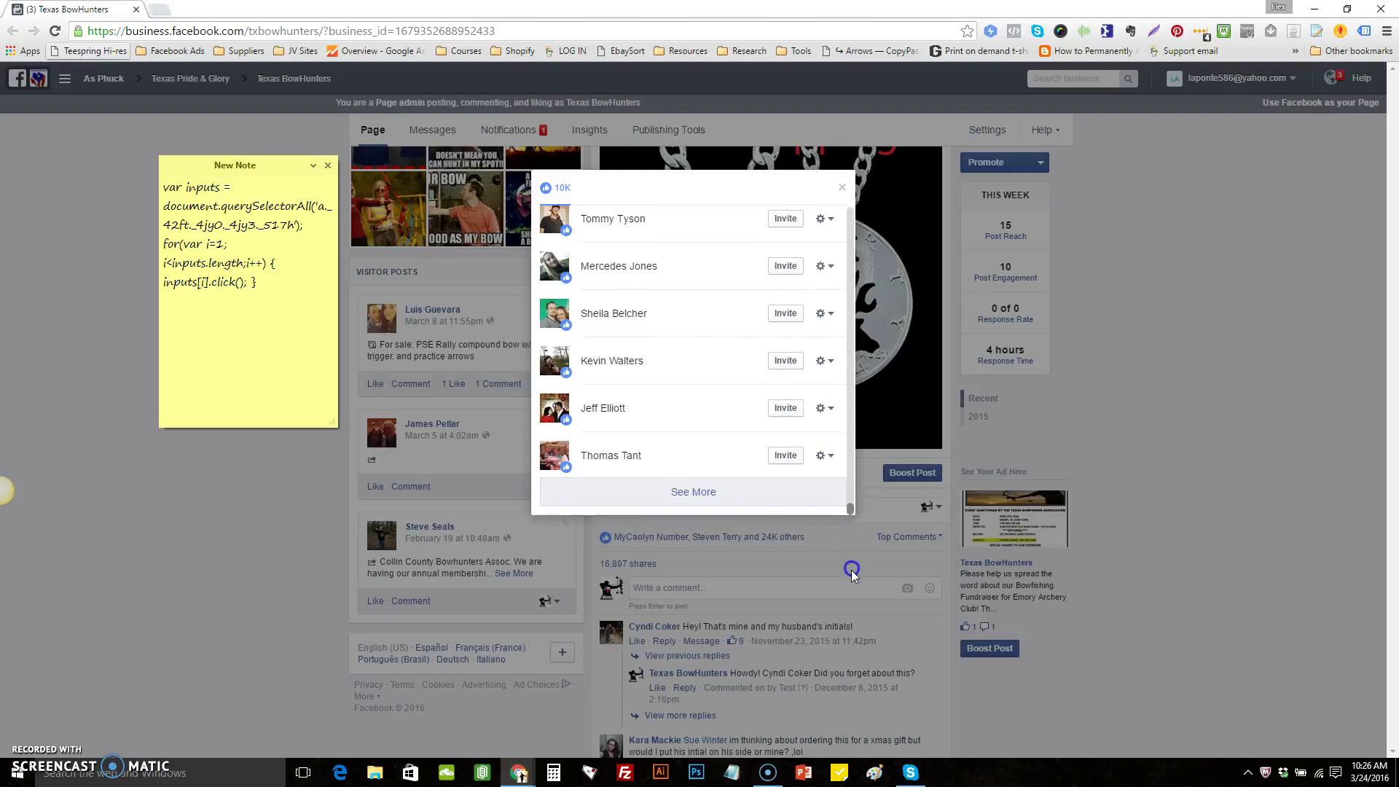
{"action": "left_click", "coordinate": [680, 489]}
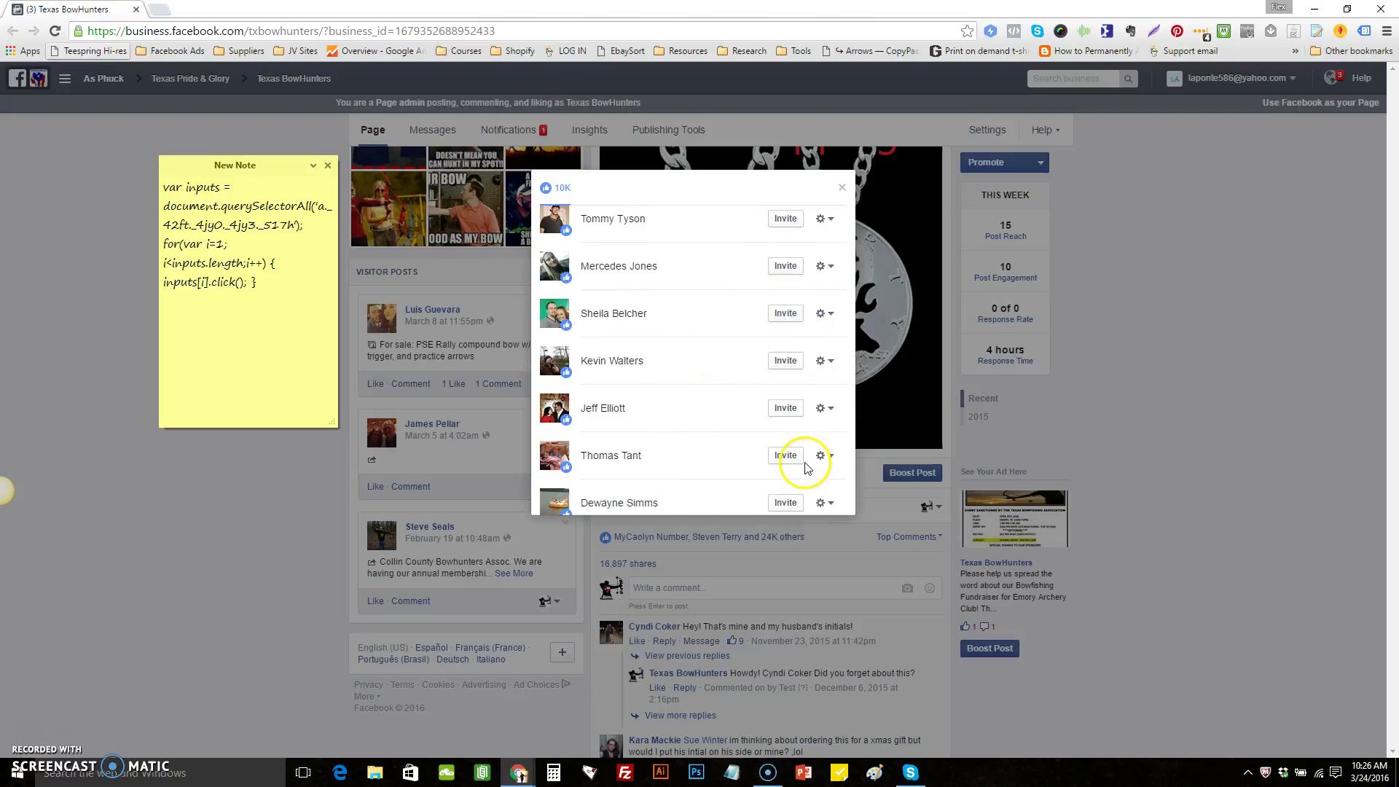
{"action": "left_click_drag", "start_coordinate": [851, 451], "coordinate": [843, 509]}
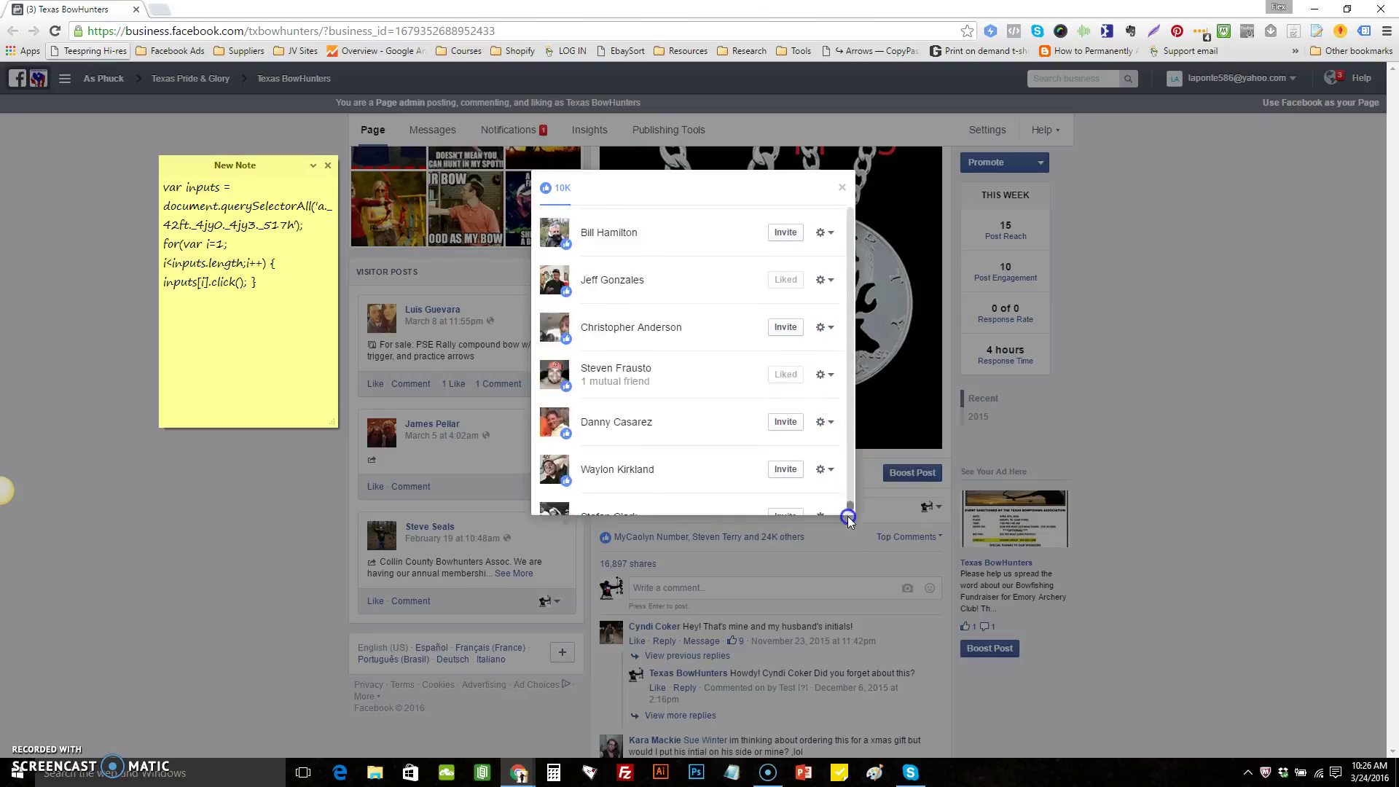
{"action": "left_click", "coordinate": [702, 492]}
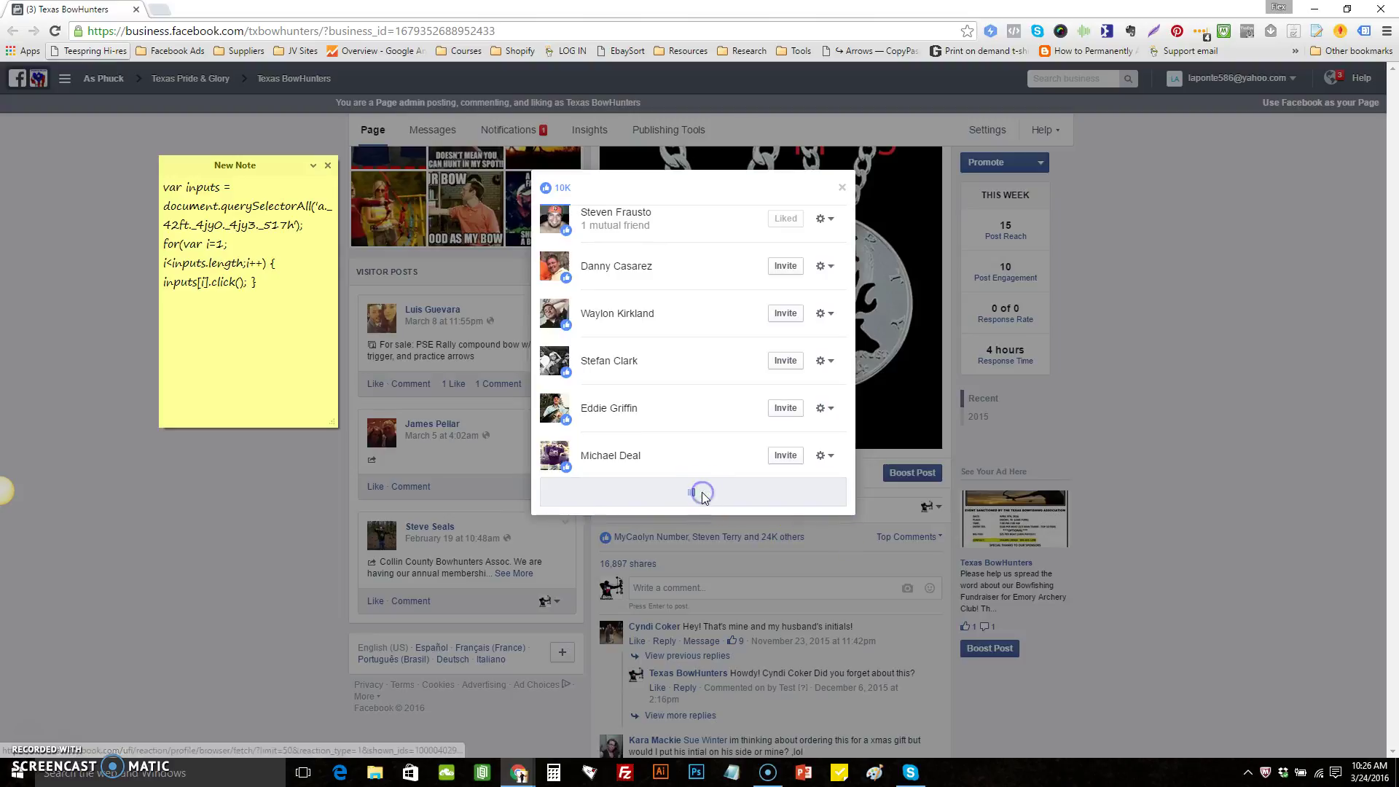
{"action": "mouse_move", "coordinate": [851, 467]}
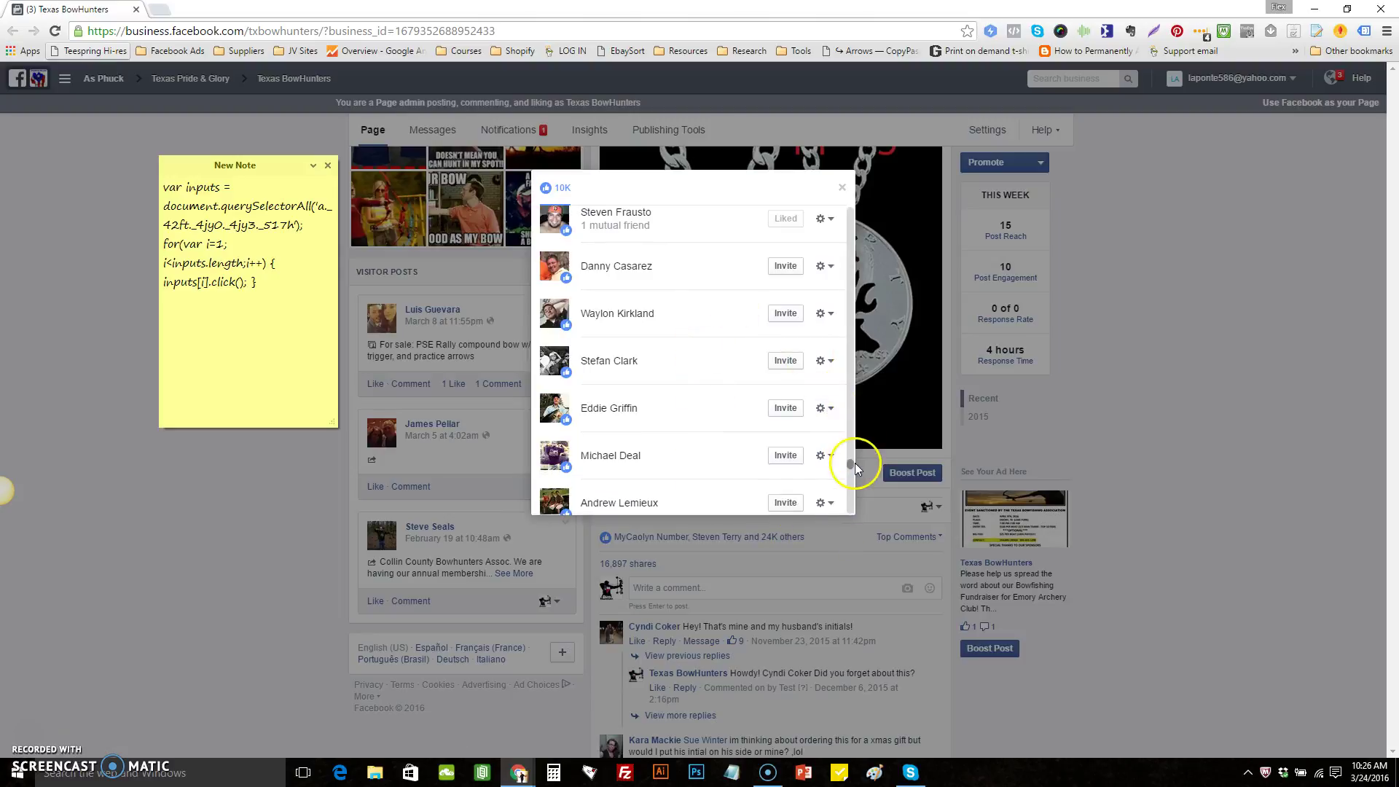
{"action": "left_click_drag", "start_coordinate": [852, 464], "coordinate": [851, 536]}
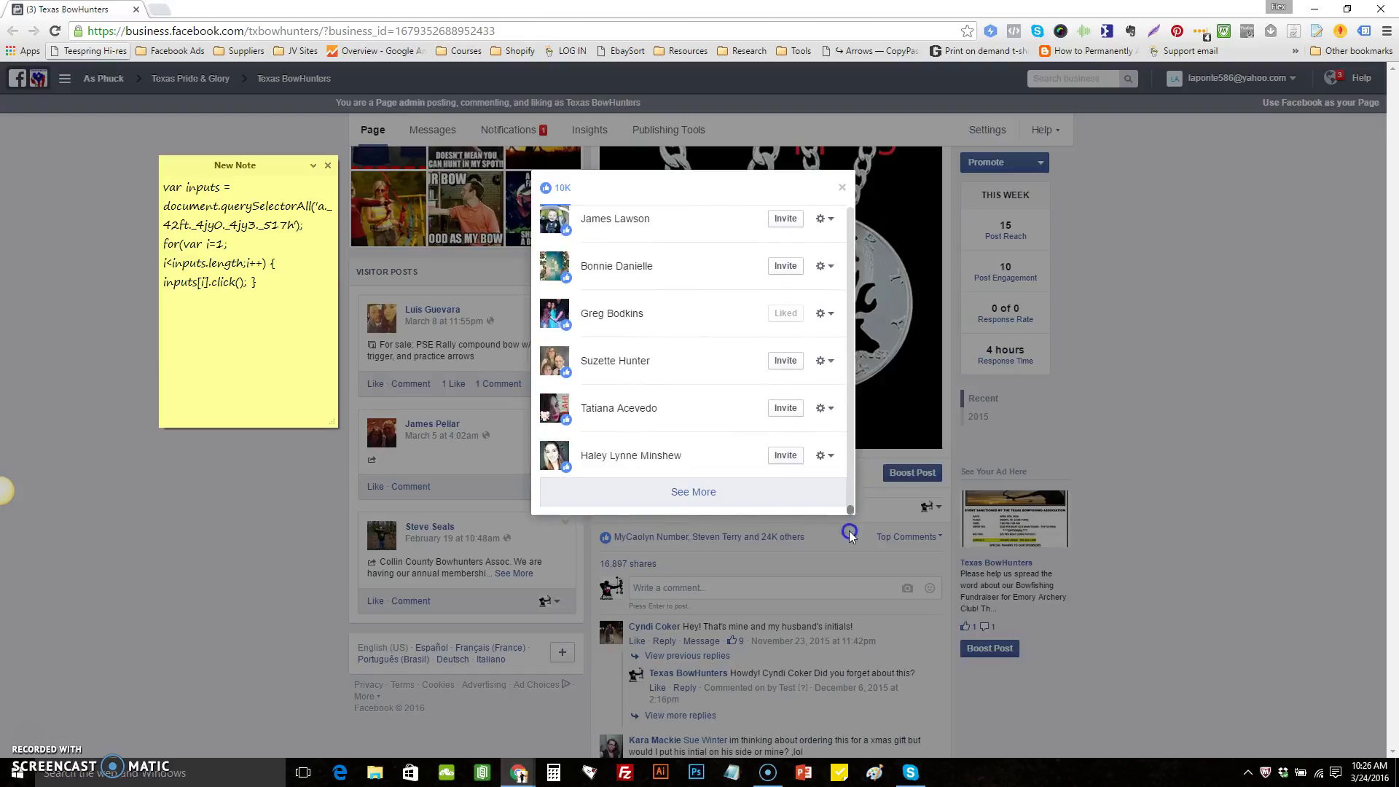
{"action": "left_click", "coordinate": [702, 495]}
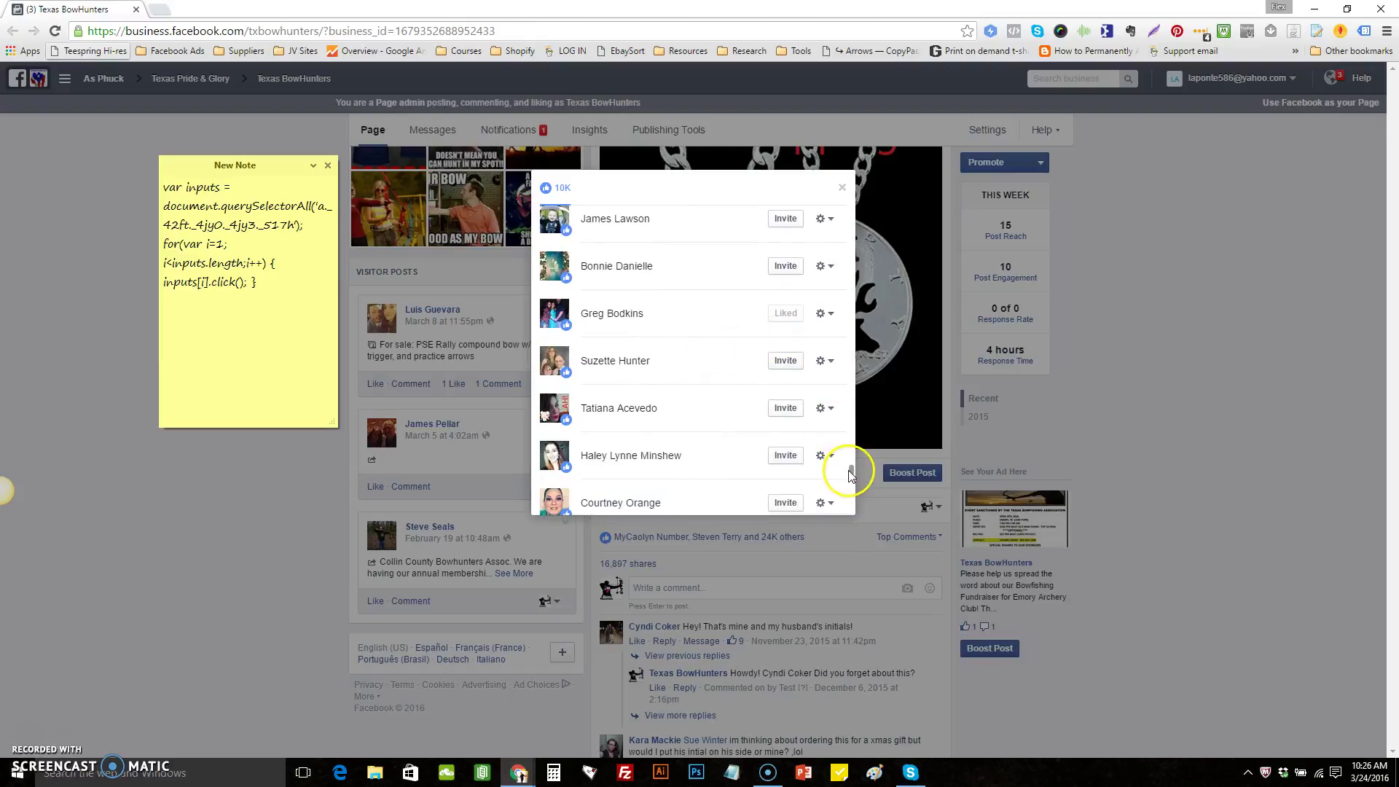
{"action": "left_click_drag", "start_coordinate": [849, 473], "coordinate": [849, 540]}
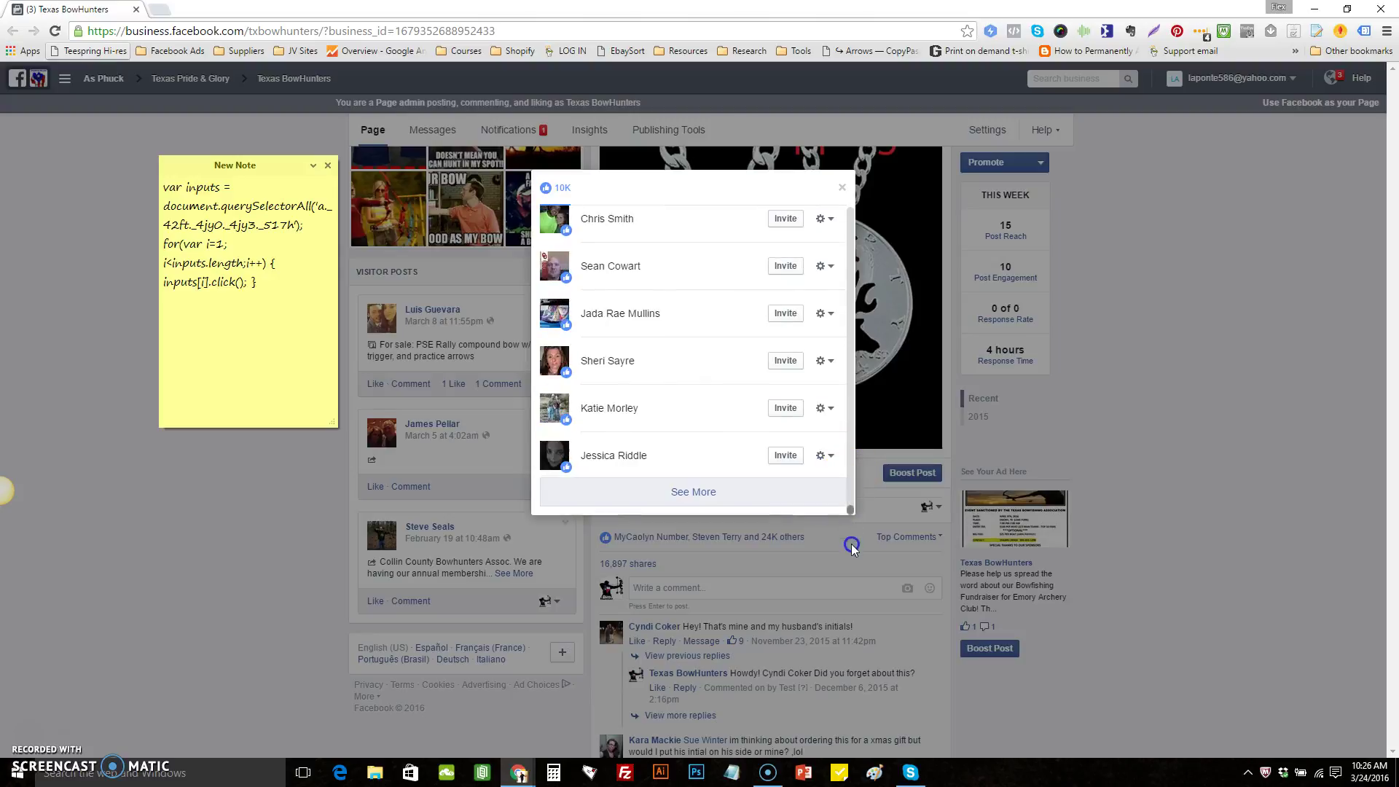
{"action": "left_click", "coordinate": [712, 497]}
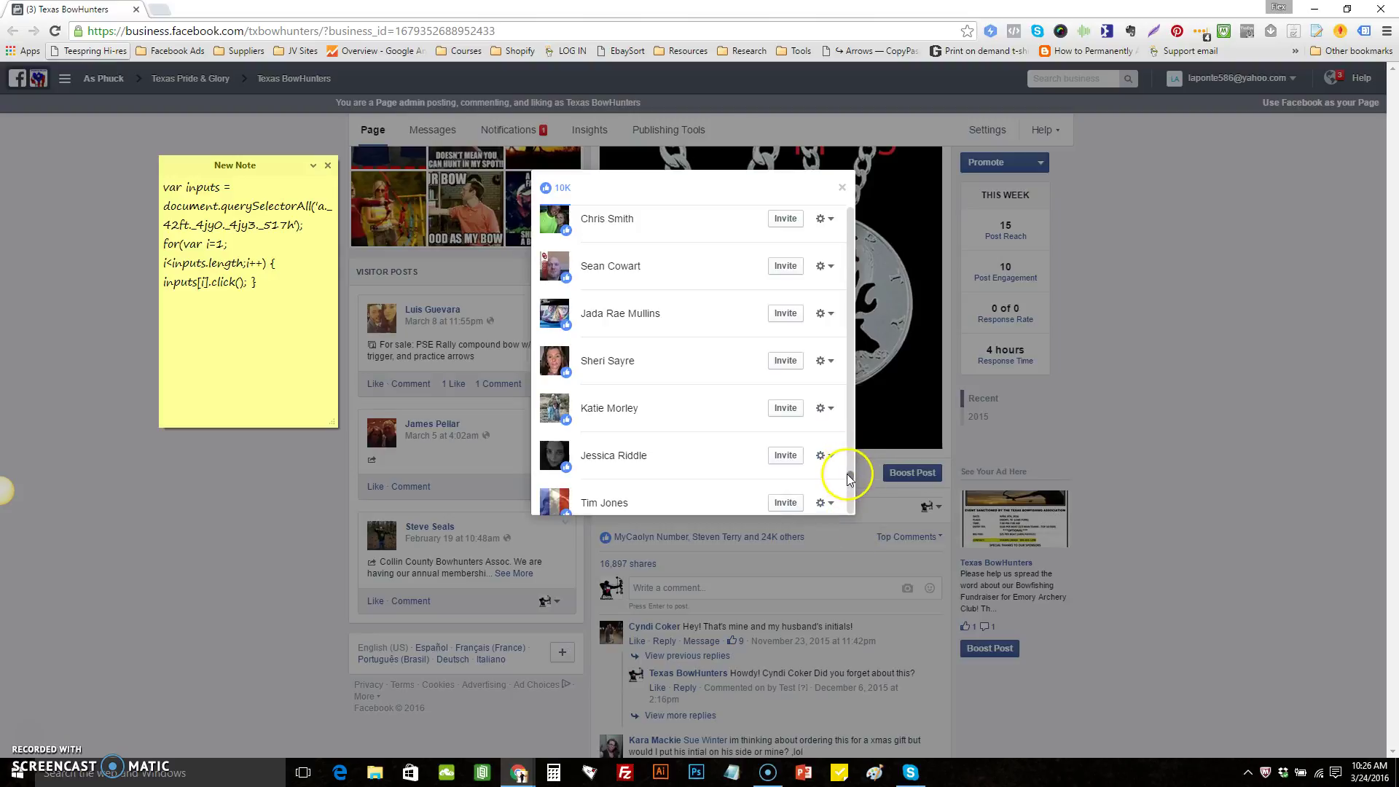
{"action": "scroll", "coordinate": [849, 516], "scroll_direction": "down", "scroll_amount": 3}
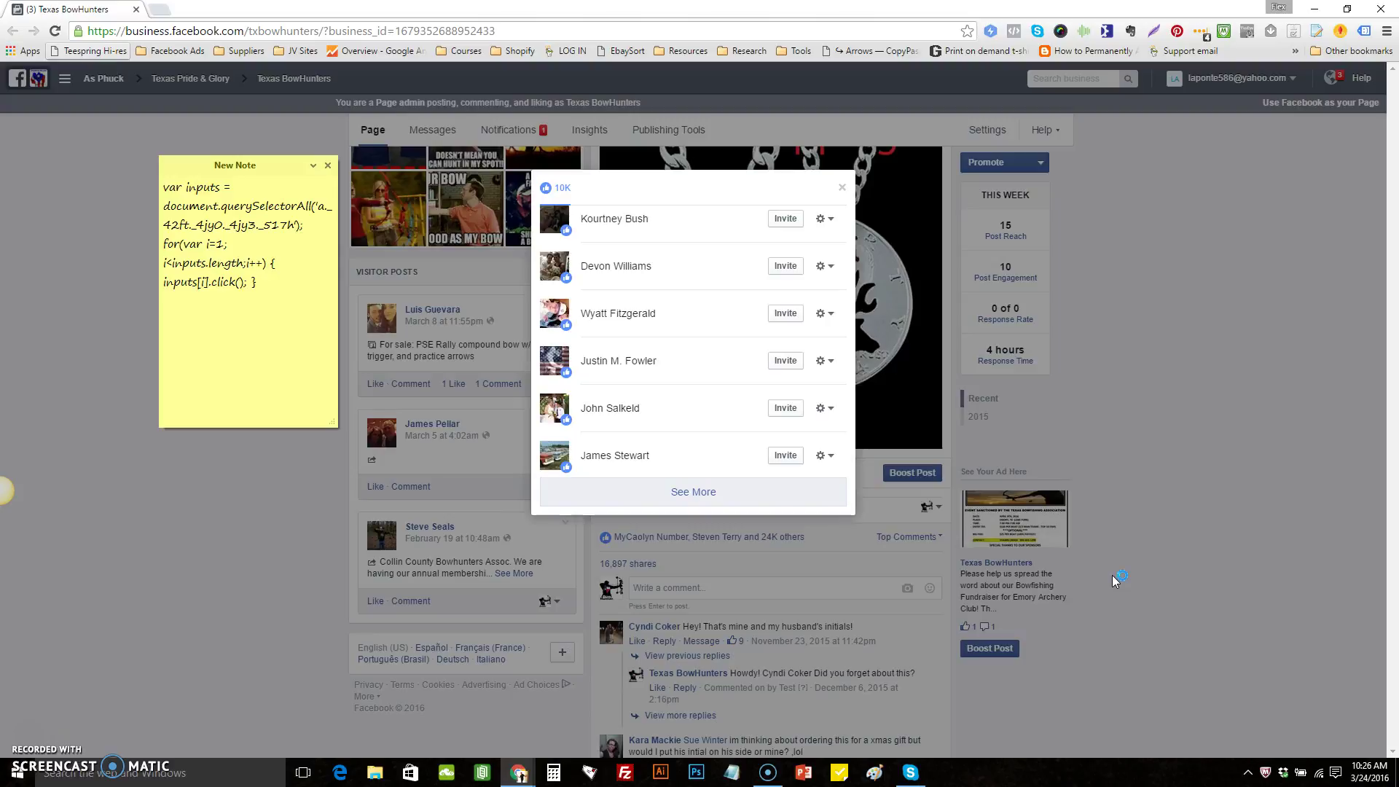
Open DevTools with F12, toggle between the Console and Sources tabs, and dismiss the Skype chat popup.
{"action": "key", "text": "F12"}
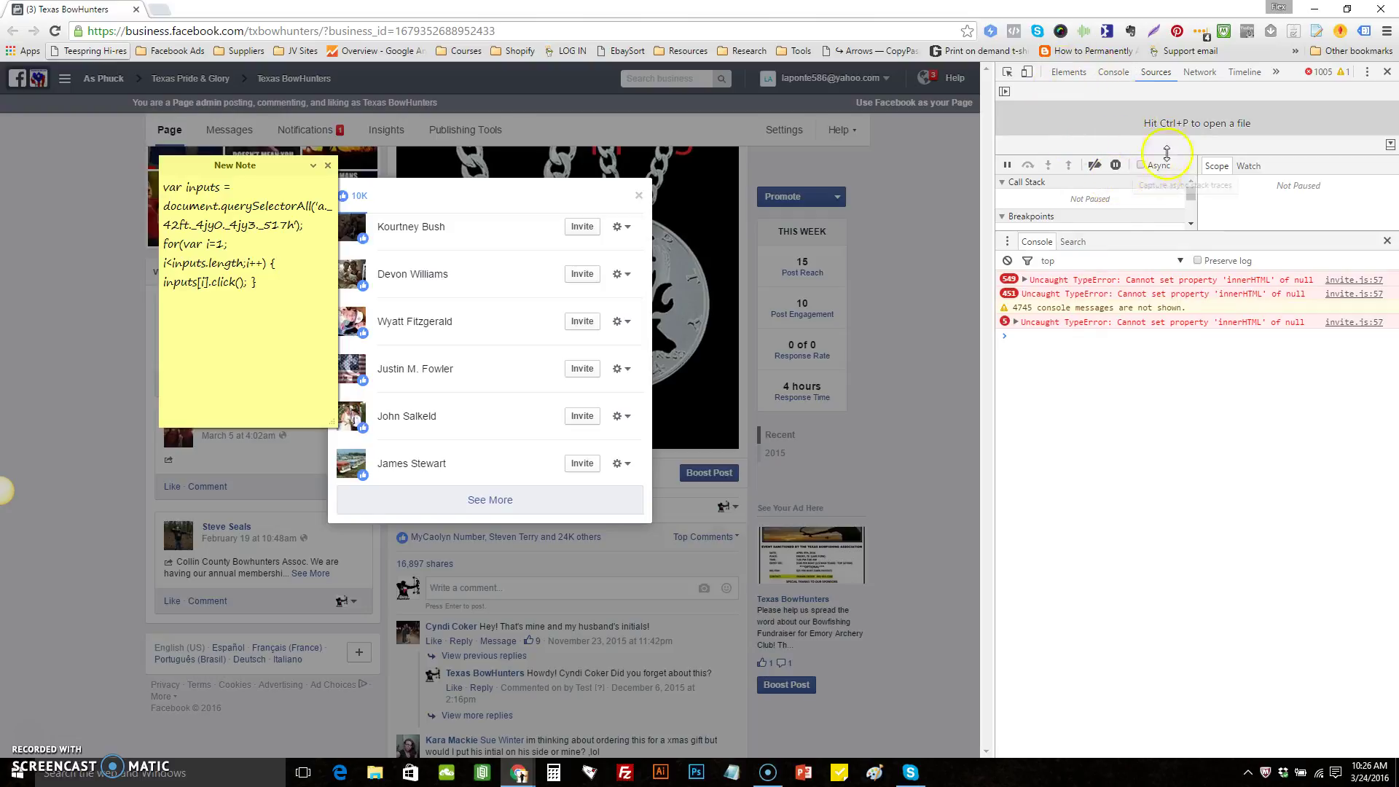
{"action": "left_click", "coordinate": [1115, 72]}
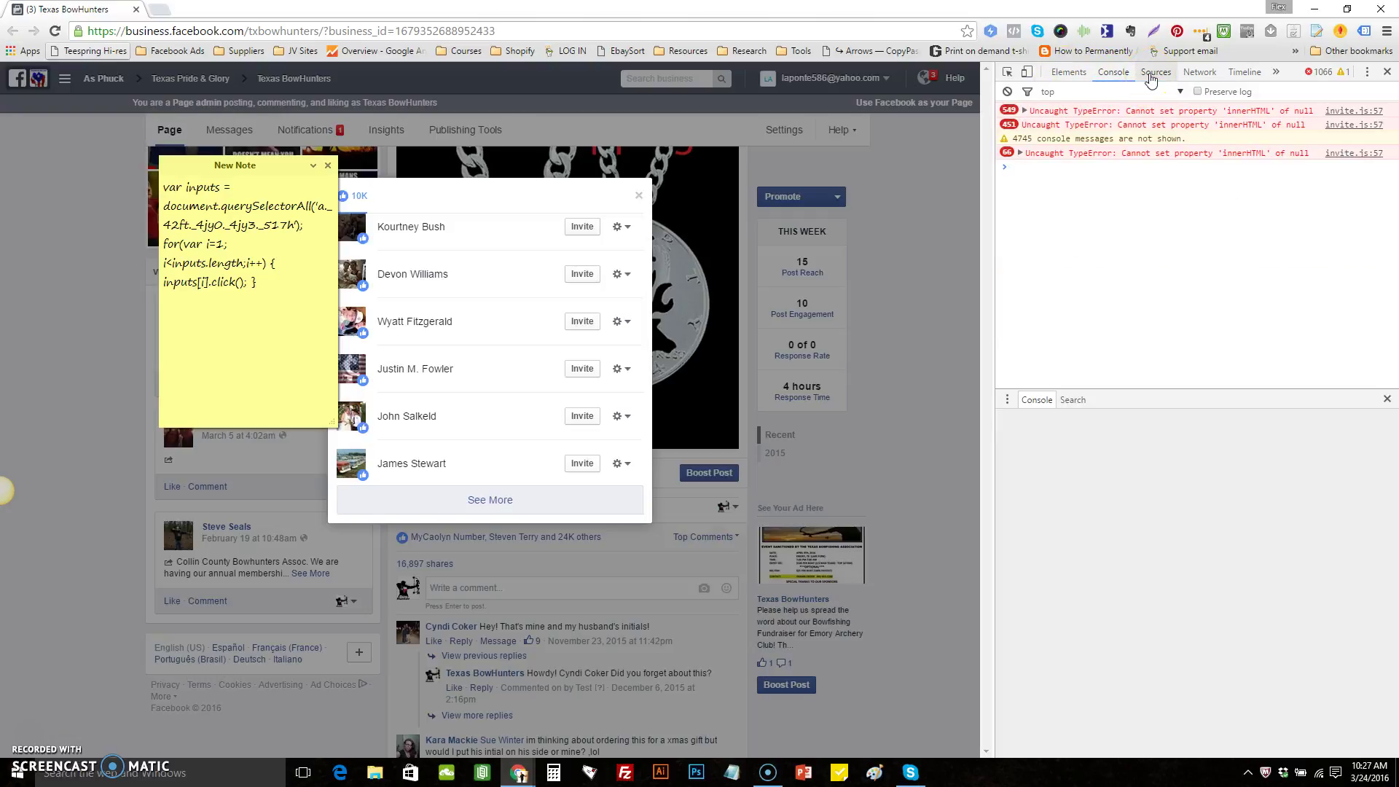
{"action": "left_click", "coordinate": [1154, 72]}
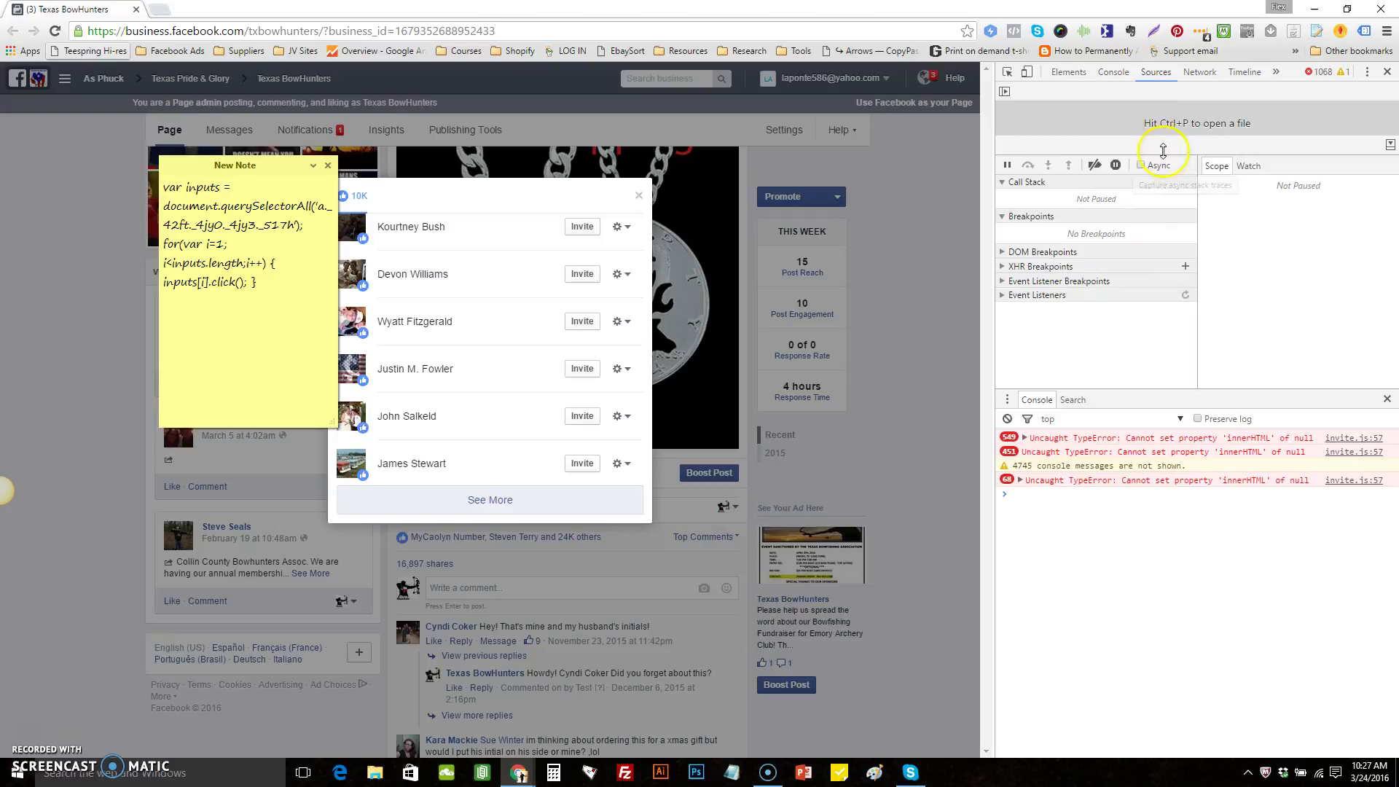
{"action": "key", "text": "alt+Tab"}
{"action": "key", "text": "ctrl+a"}
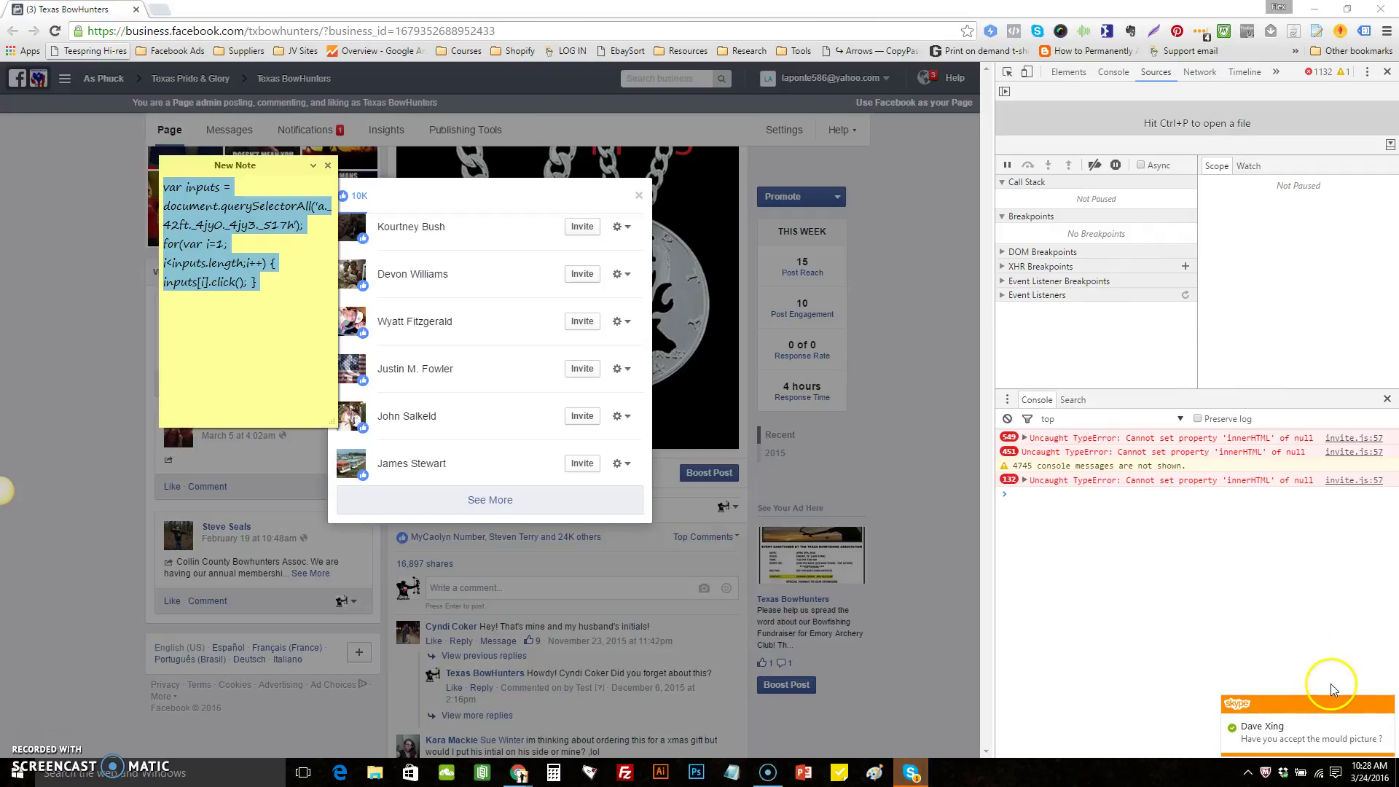
{"action": "left_click", "coordinate": [1346, 693]}
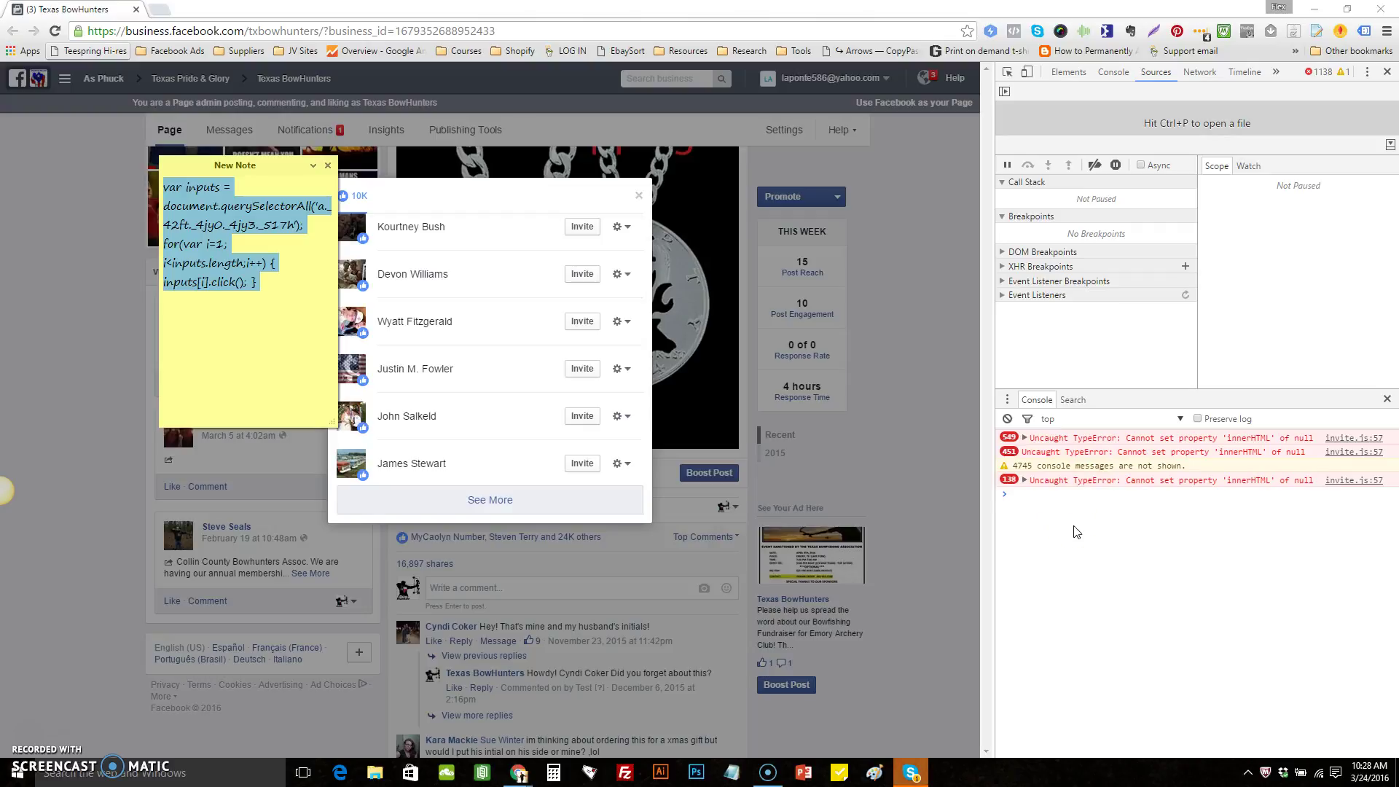
Copy the invite script from the sticky note and place the cursor at the DevTools console prompt.
{"action": "left_click", "coordinate": [277, 350]}
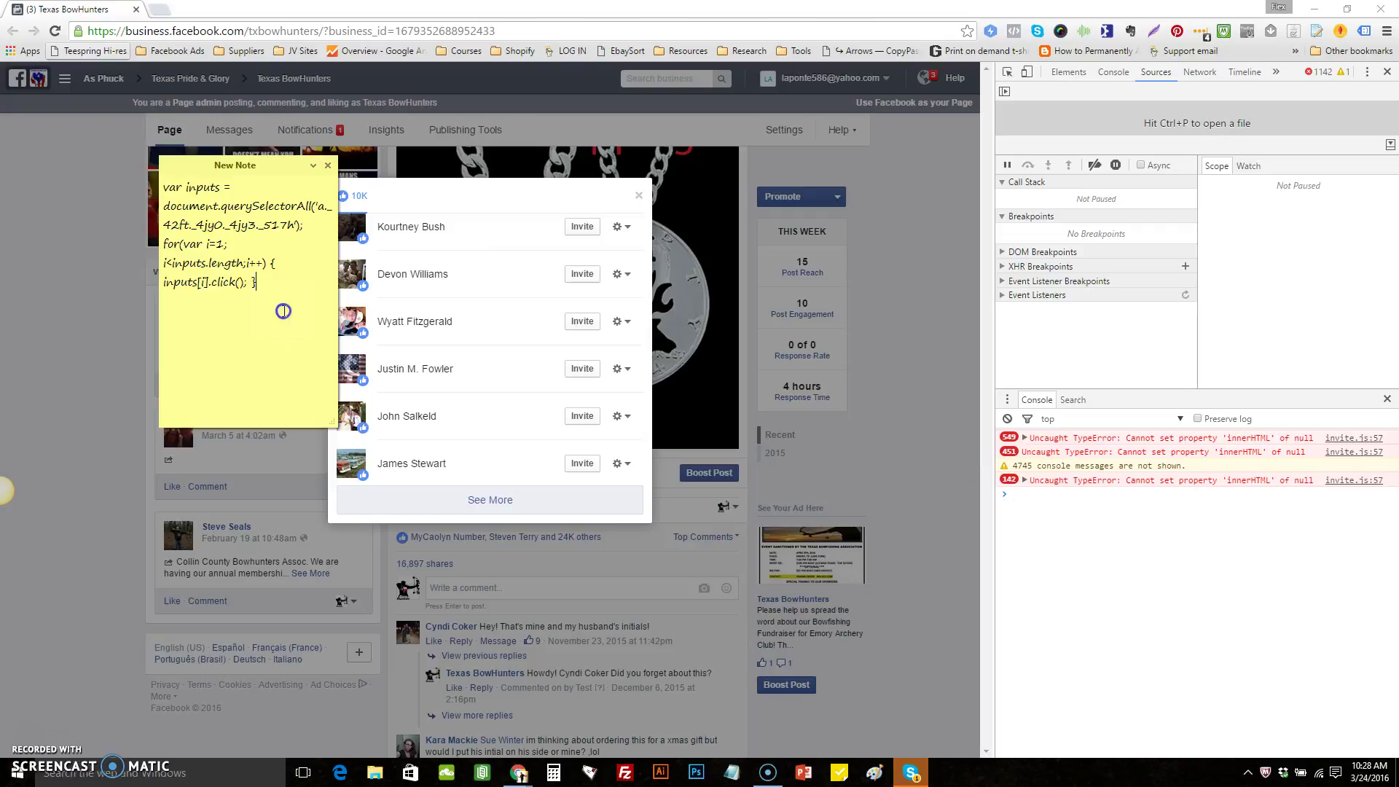
{"action": "mouse_move", "coordinate": [257, 296]}
{"action": "left_mouse_down"}
{"action": "mouse_move", "coordinate": [147, 202]}
{"action": "mouse_move", "coordinate": [170, 191]}
{"action": "left_mouse_up"}
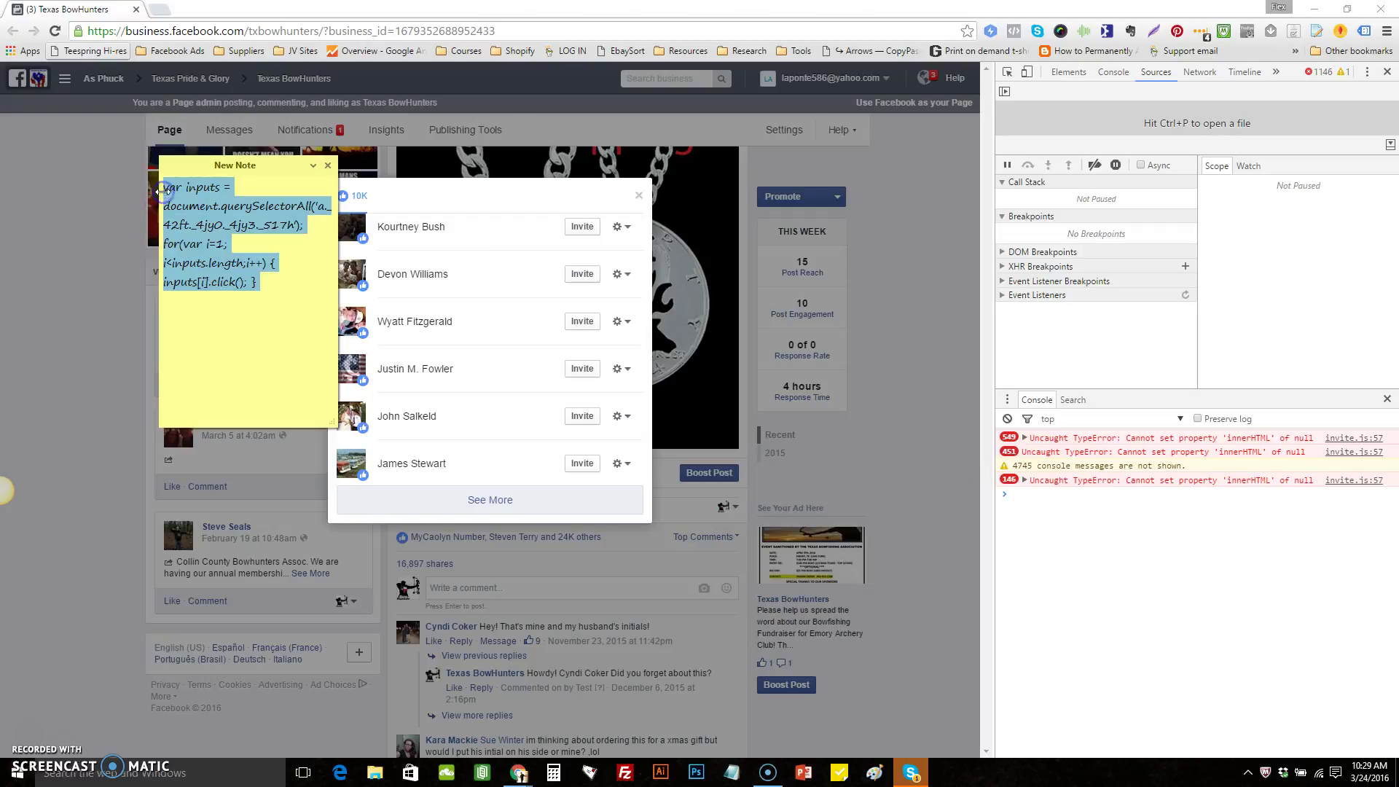
{"action": "right_click", "coordinate": [193, 215]}
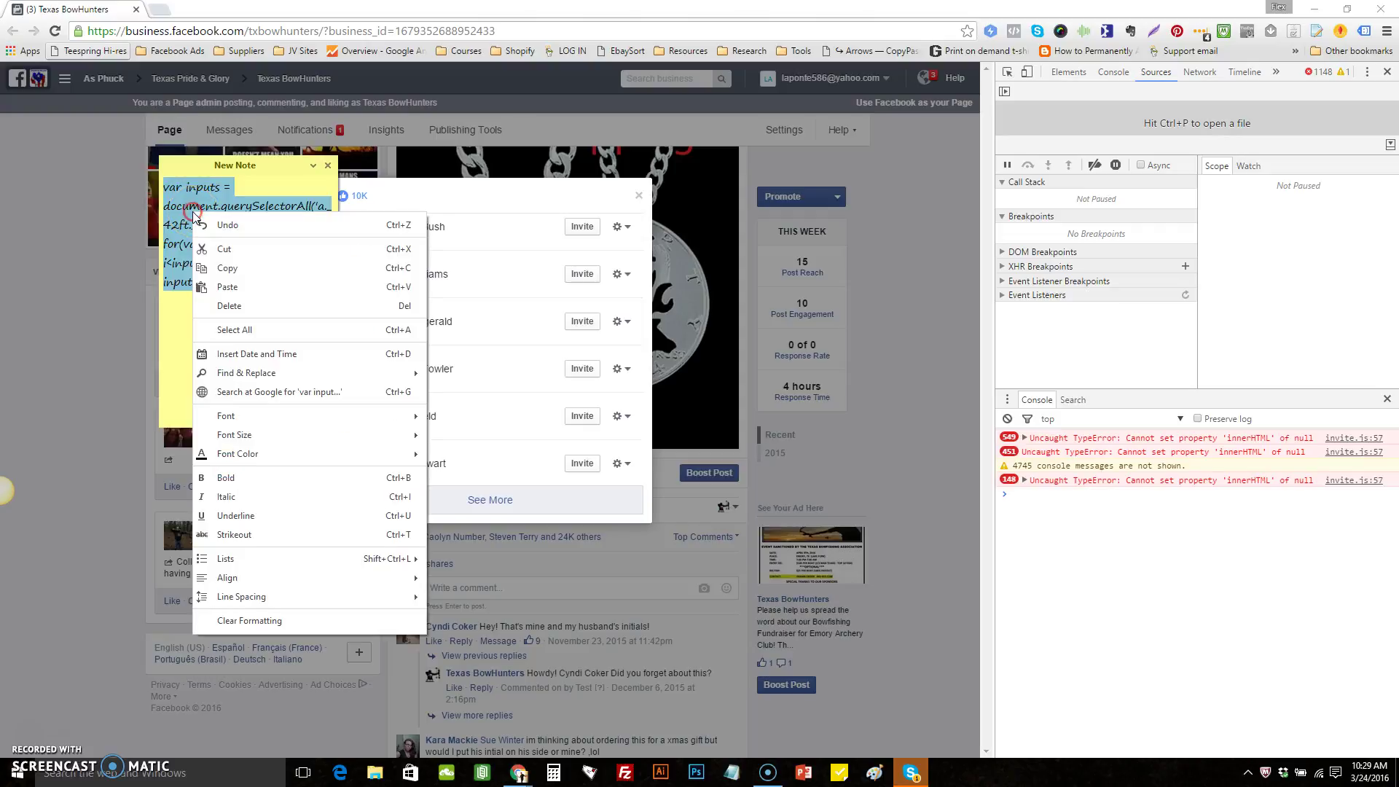
{"action": "left_click", "coordinate": [302, 267]}
{"action": "left_click", "coordinate": [1122, 499]}
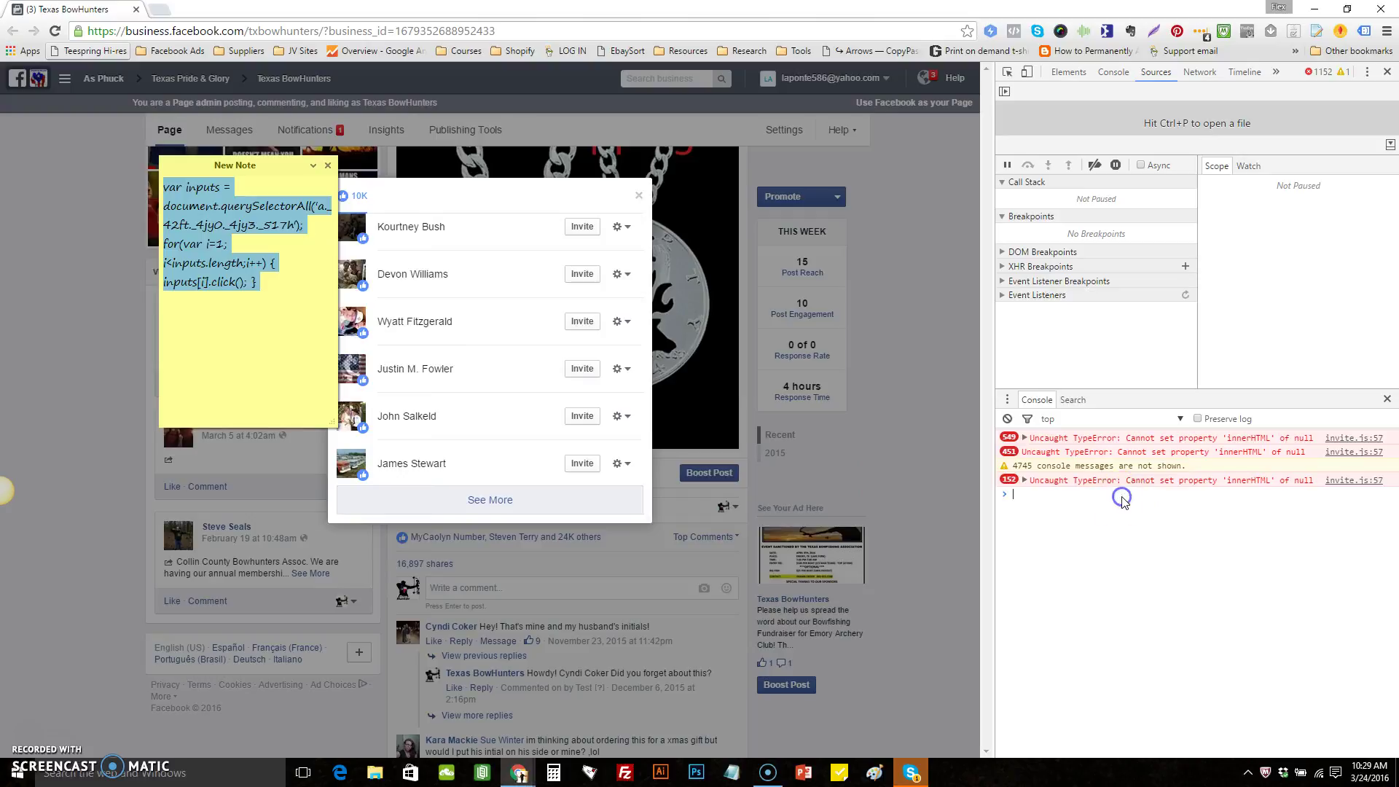
Paste the copied invite script at the DevTools console prompt.
{"action": "key", "text": "ctrl+v"}
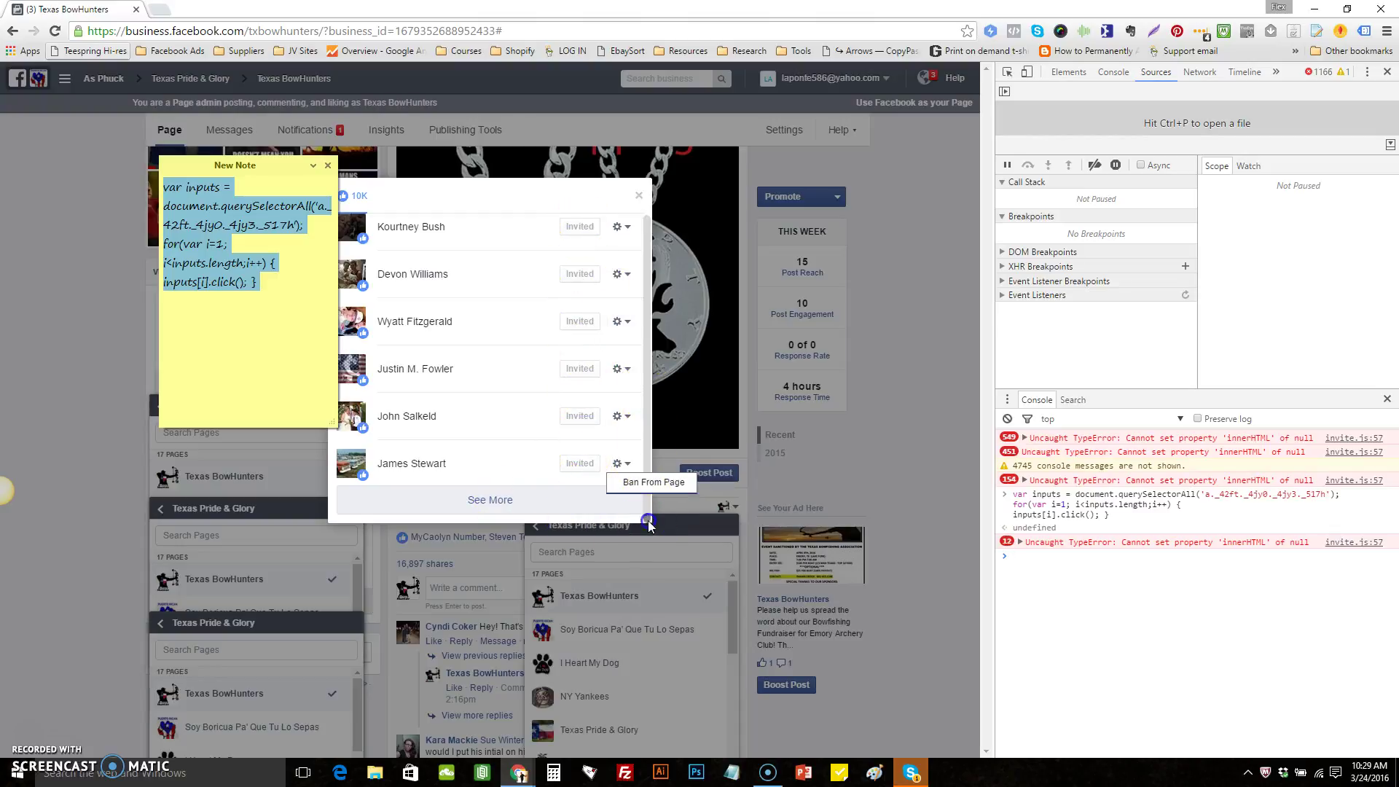
{"action": "left_click_drag", "start_coordinate": [649, 526], "coordinate": [645, 215]}
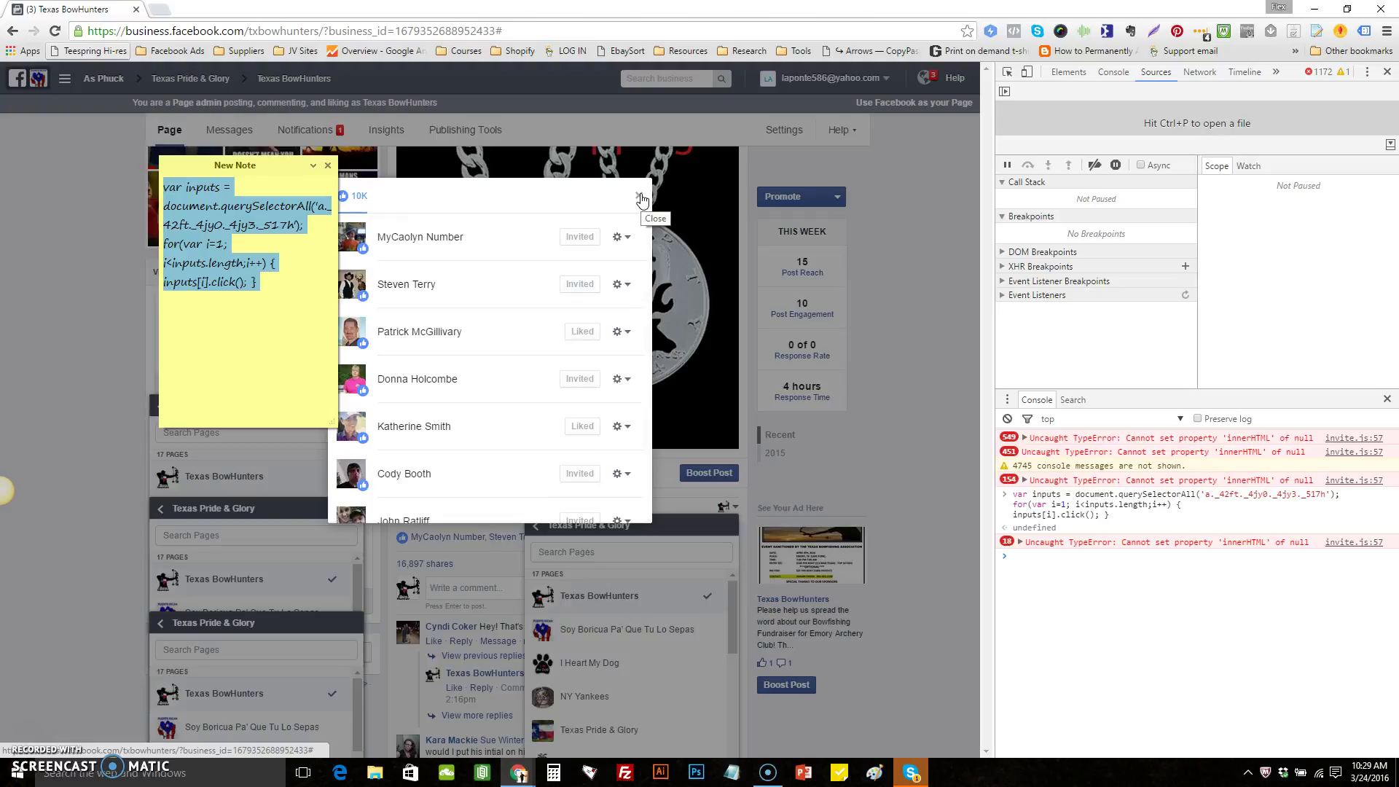
Close DevTools and the likes dialog, returning to the FREE Shipping necklace post.
{"action": "left_click", "coordinate": [1384, 73]}
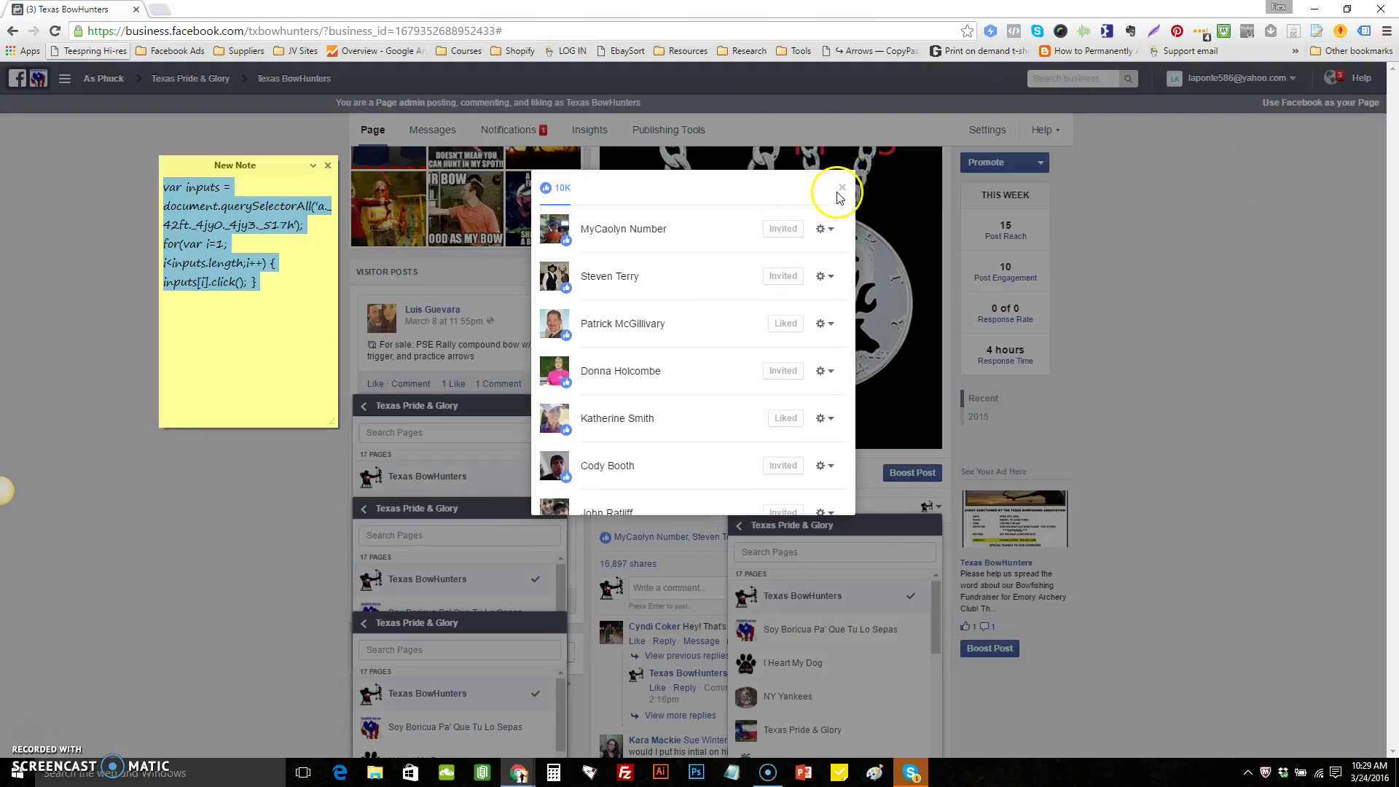
{"action": "left_click", "coordinate": [844, 193]}
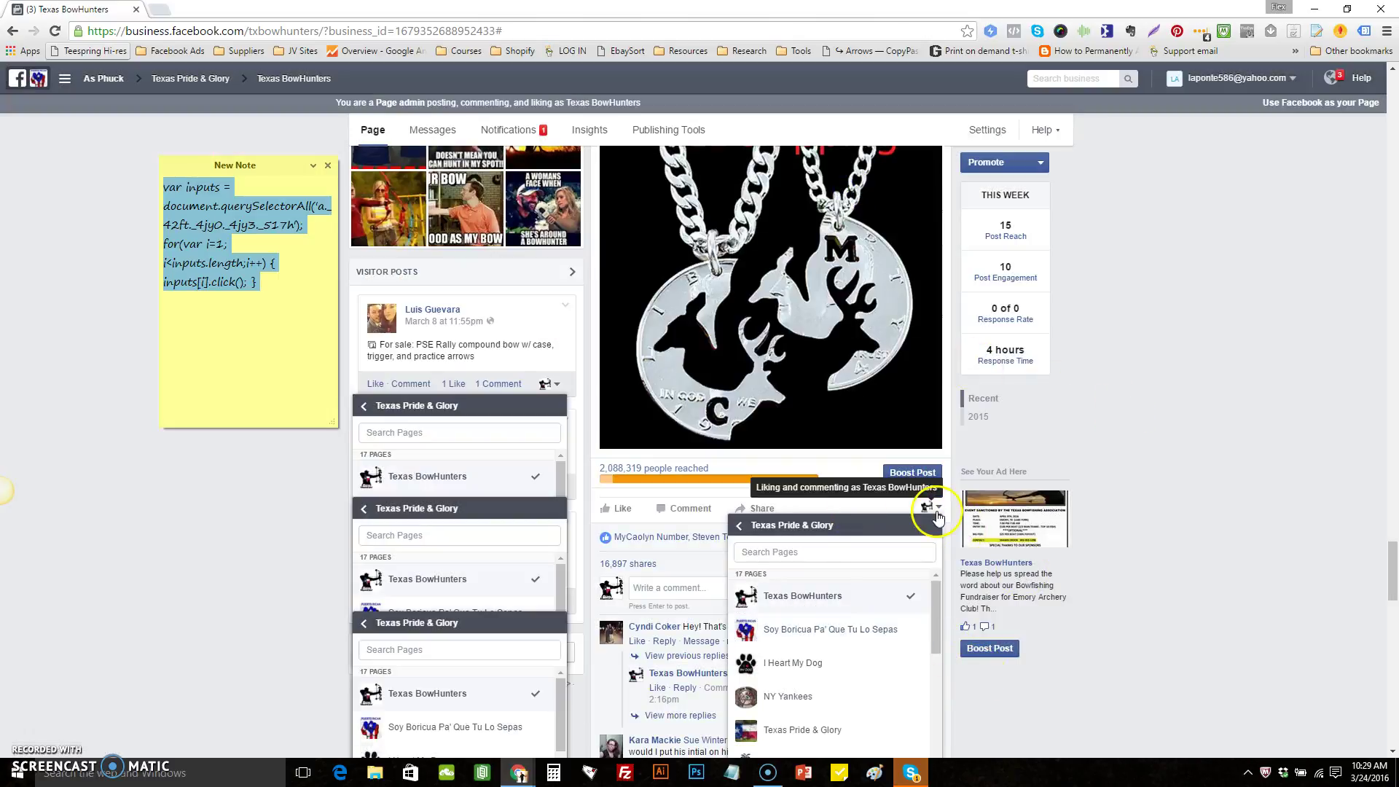
{"action": "mouse_move", "coordinate": [1392, 569]}
{"action": "left_mouse_down"}
{"action": "mouse_move", "coordinate": [1392, 475]}
{"action": "mouse_move", "coordinate": [1378, 500]}
{"action": "left_mouse_up"}
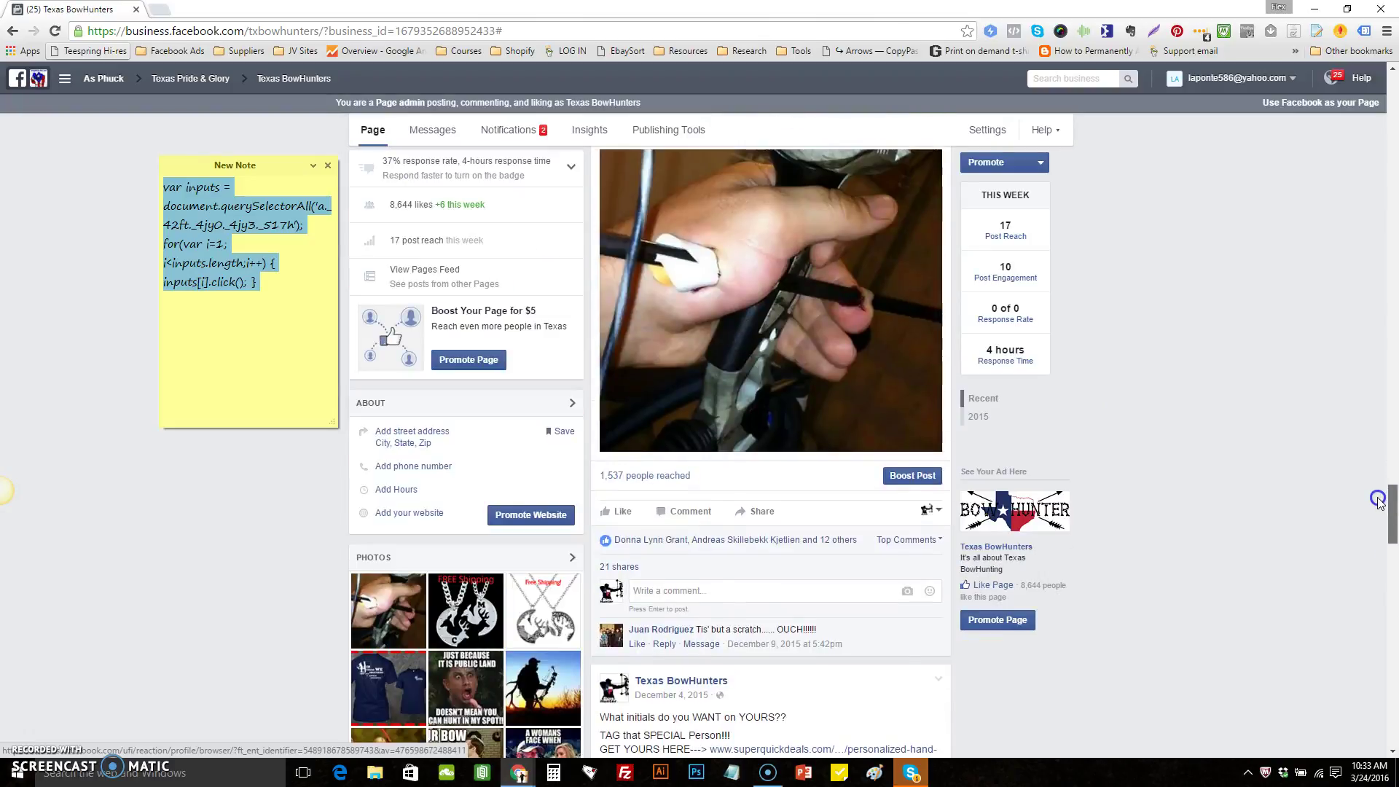
{"action": "left_click_drag", "start_coordinate": [1381, 502], "coordinate": [1382, 558]}
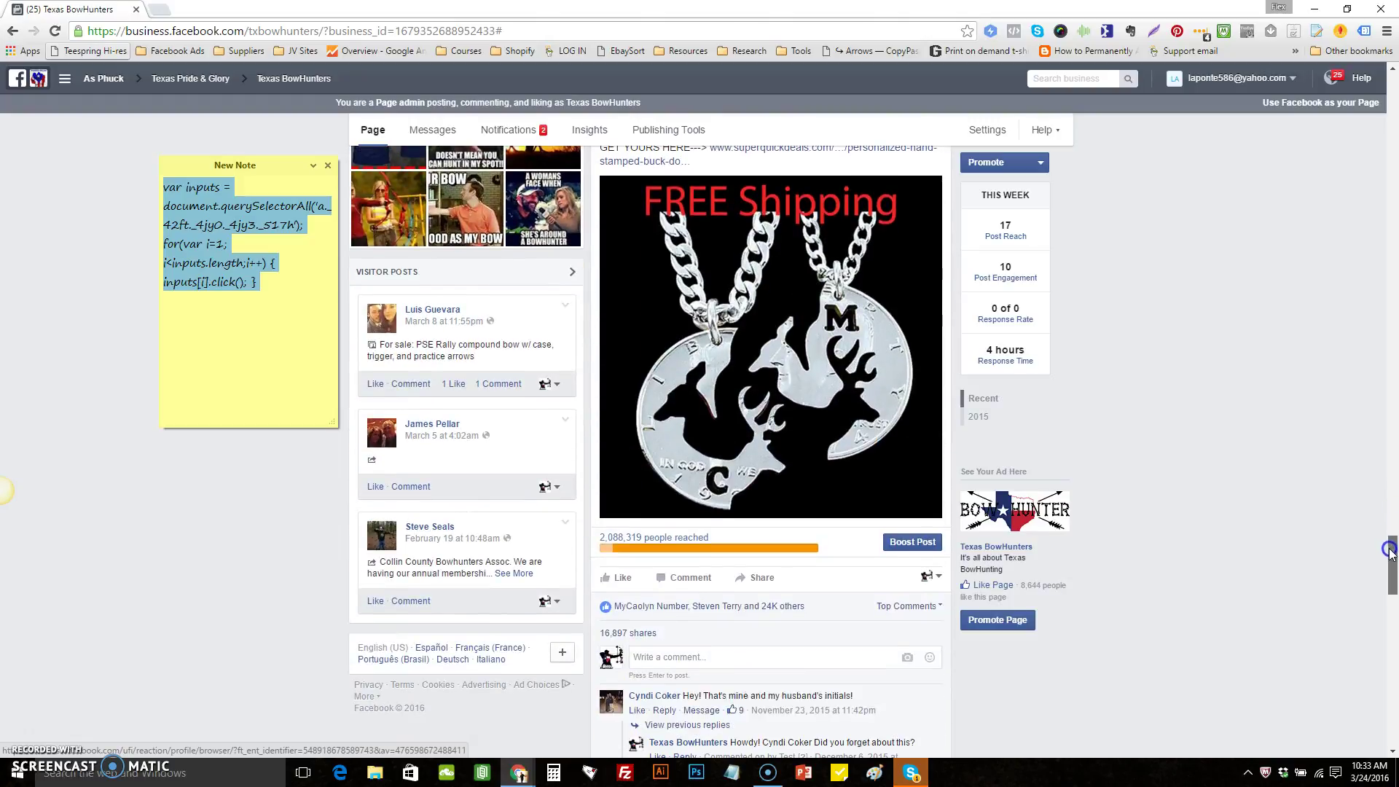